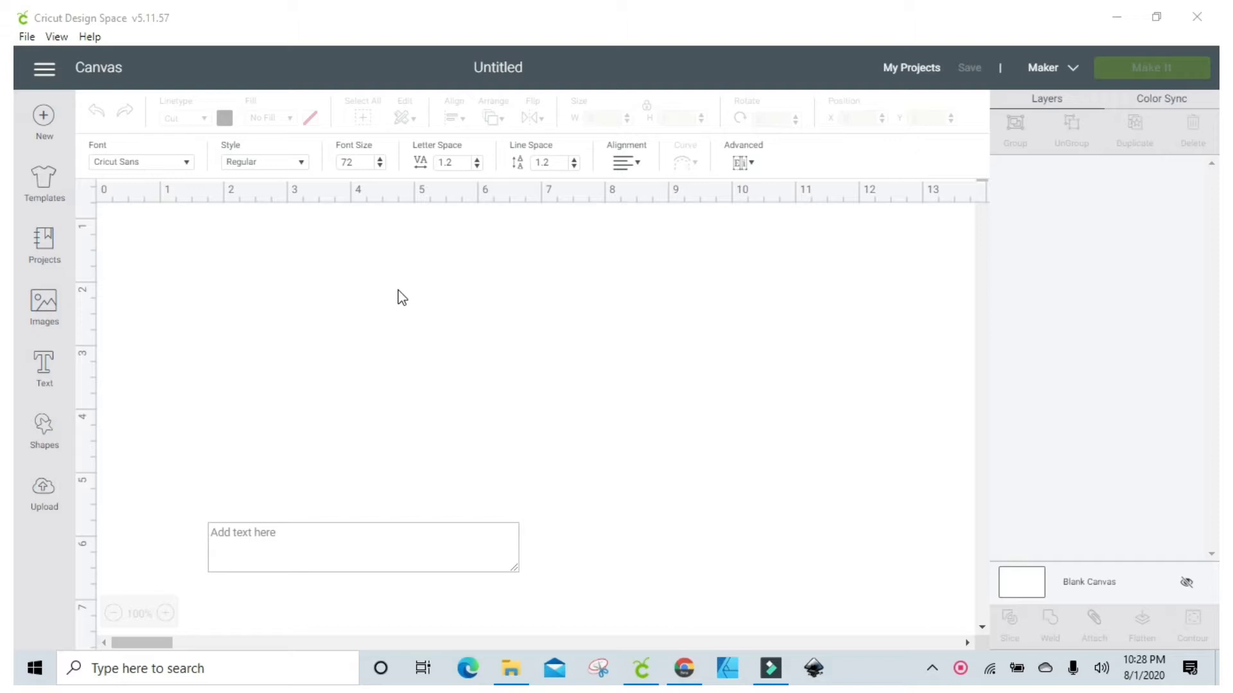
- Add a capital 'M' in Cricut Sans, move it up, and enlarge it to about 5.025 × 5.069 in
left_click(42, 369)
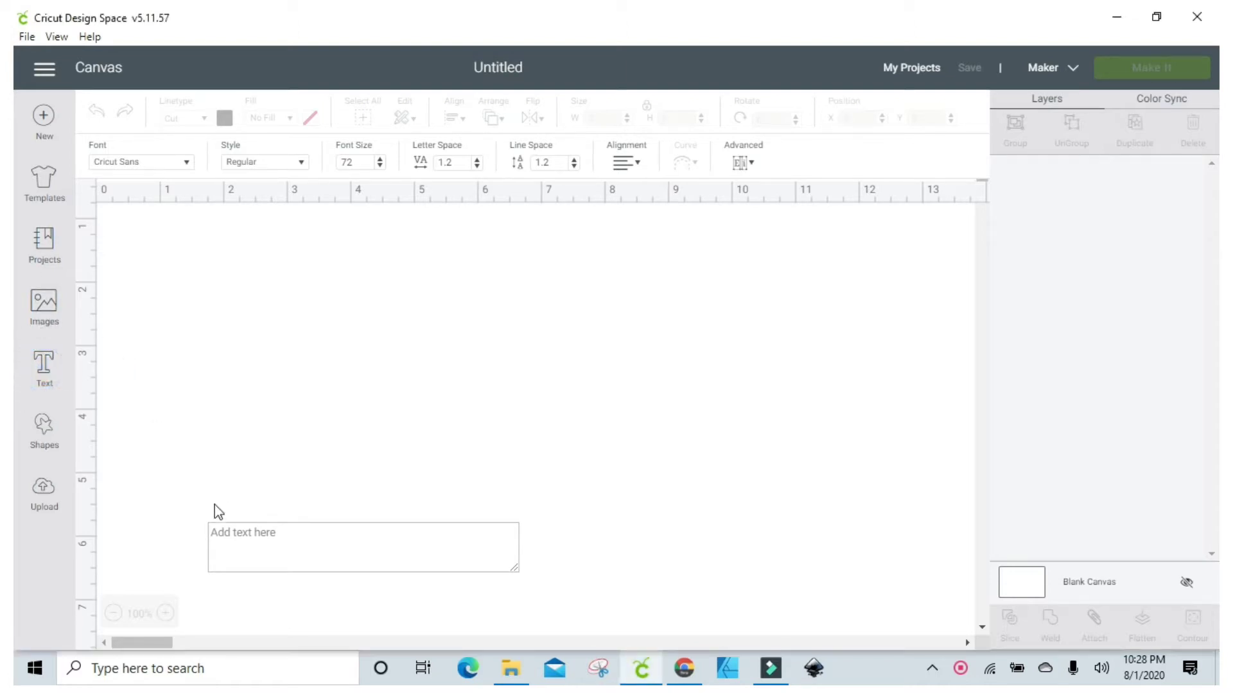
left_click(221, 527)
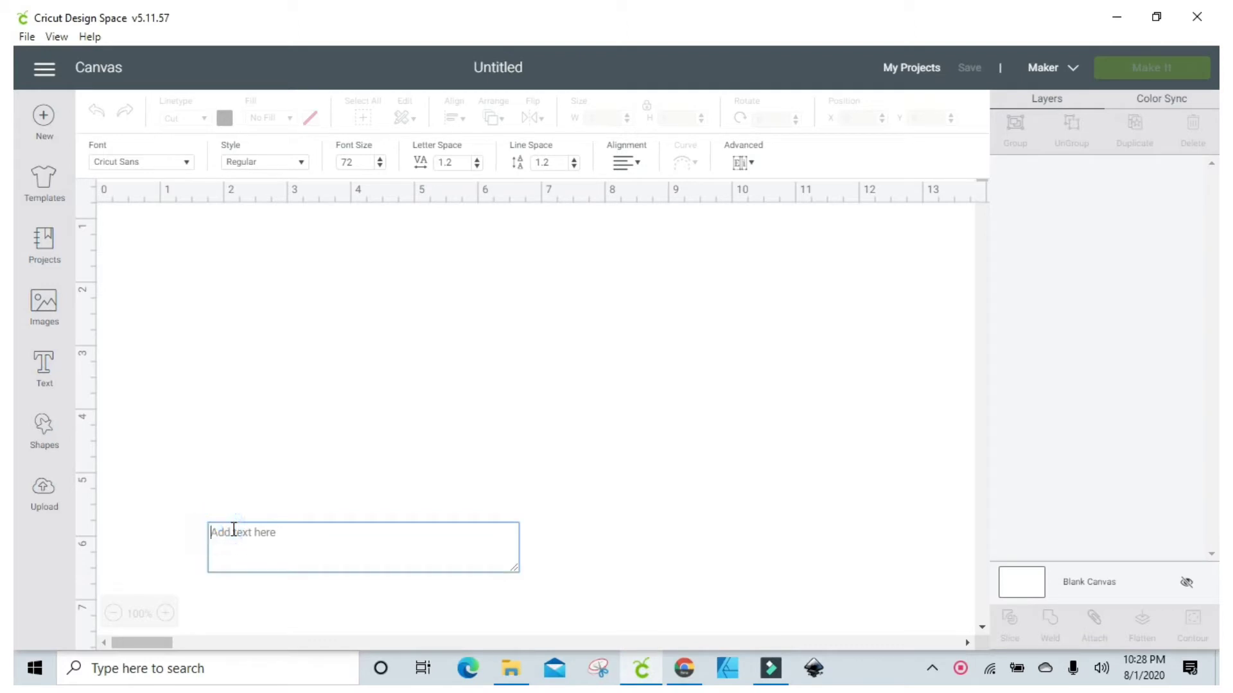
type("M")
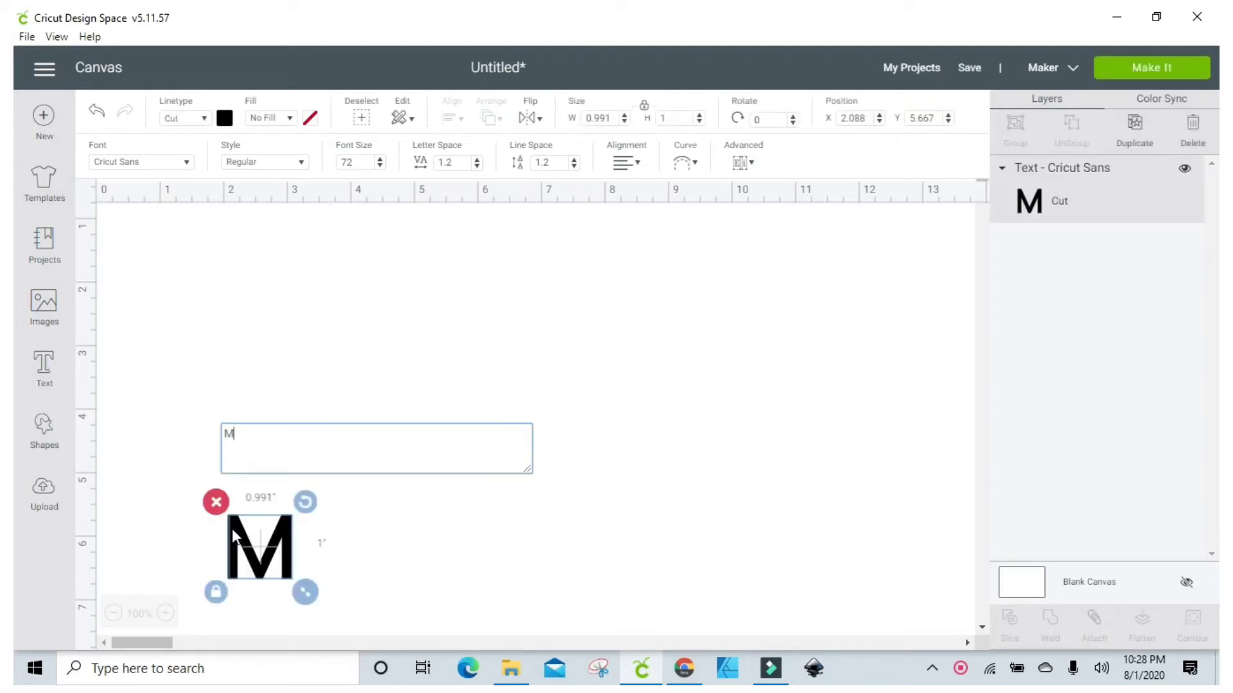
left_click_drag(277, 529, 427, 264)
left_click_drag(454, 327, 667, 581)
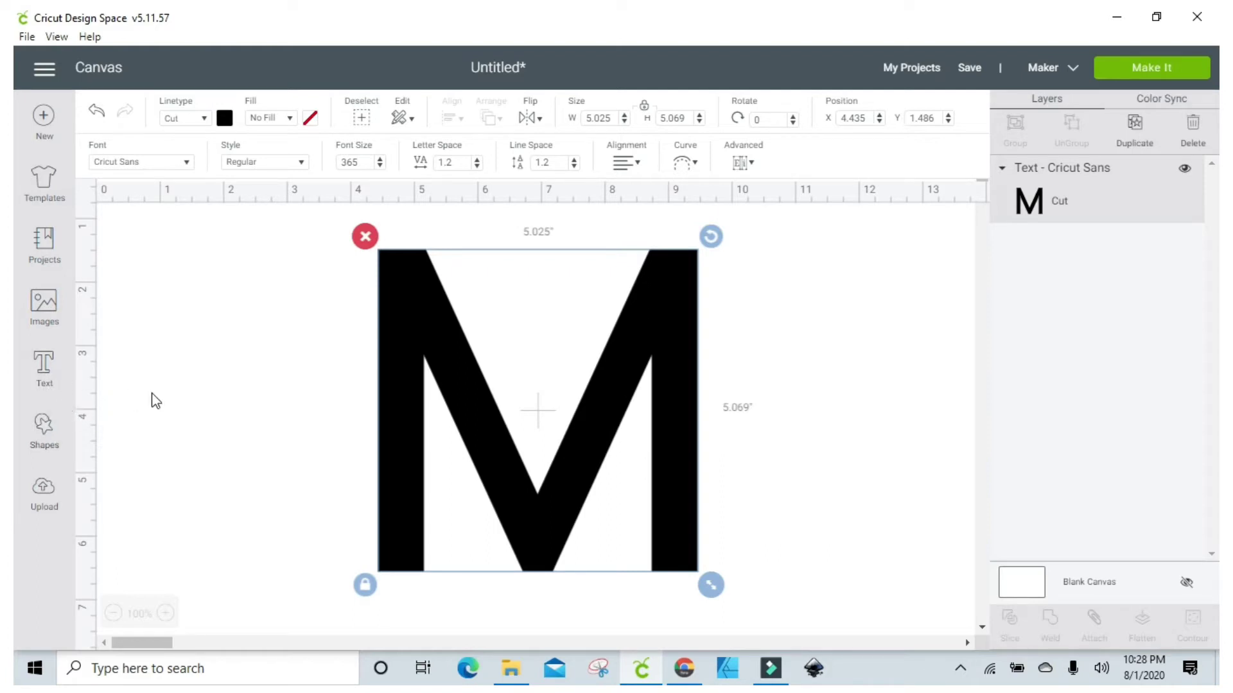
- Add a square with unlocked proportions and stretch it into an 8.347 × 1.417 in bar across the M
left_click(45, 431)
left_click(104, 332)
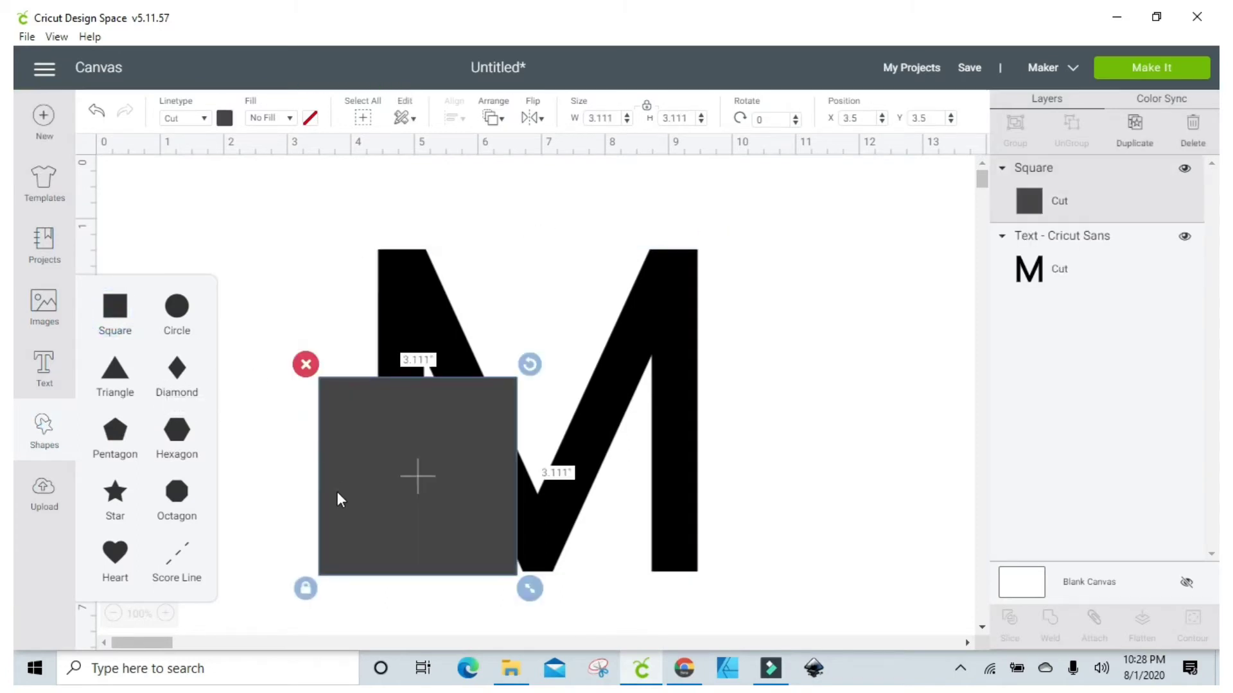
left_click(306, 588)
left_click_drag(538, 594, 870, 493)
left_click_drag(833, 443, 809, 449)
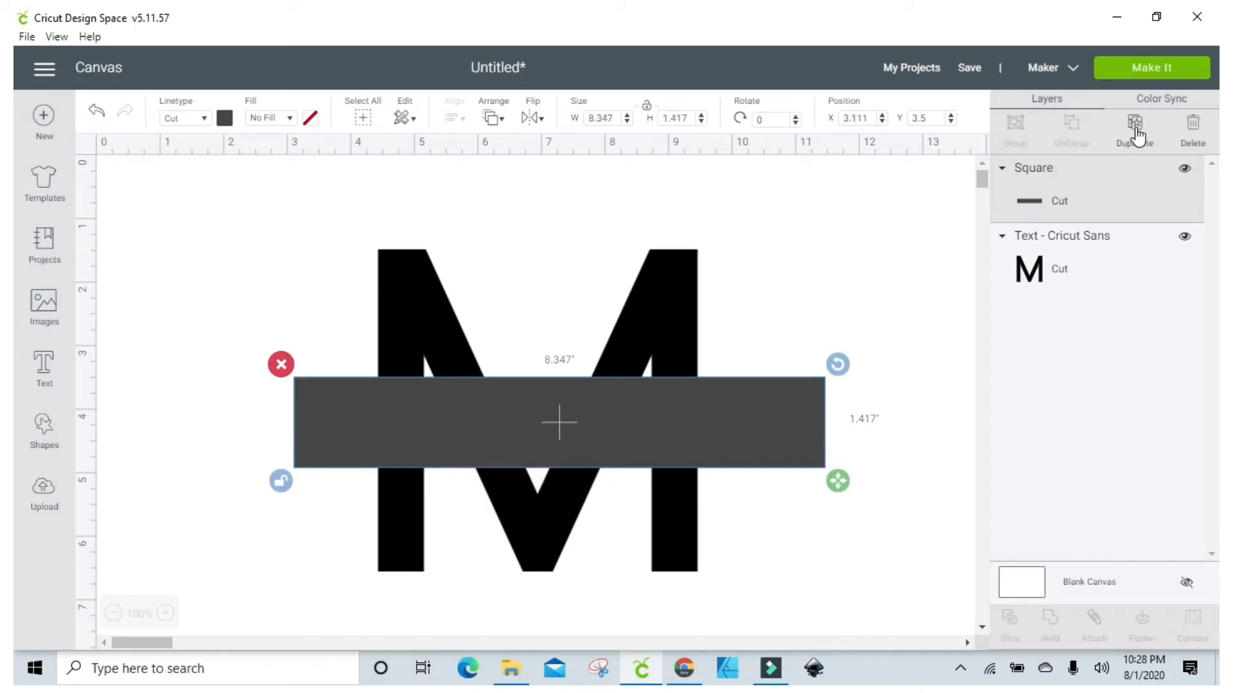
- Duplicate the bar, colour the copy purple, and make a second purple copy
left_click(1137, 136)
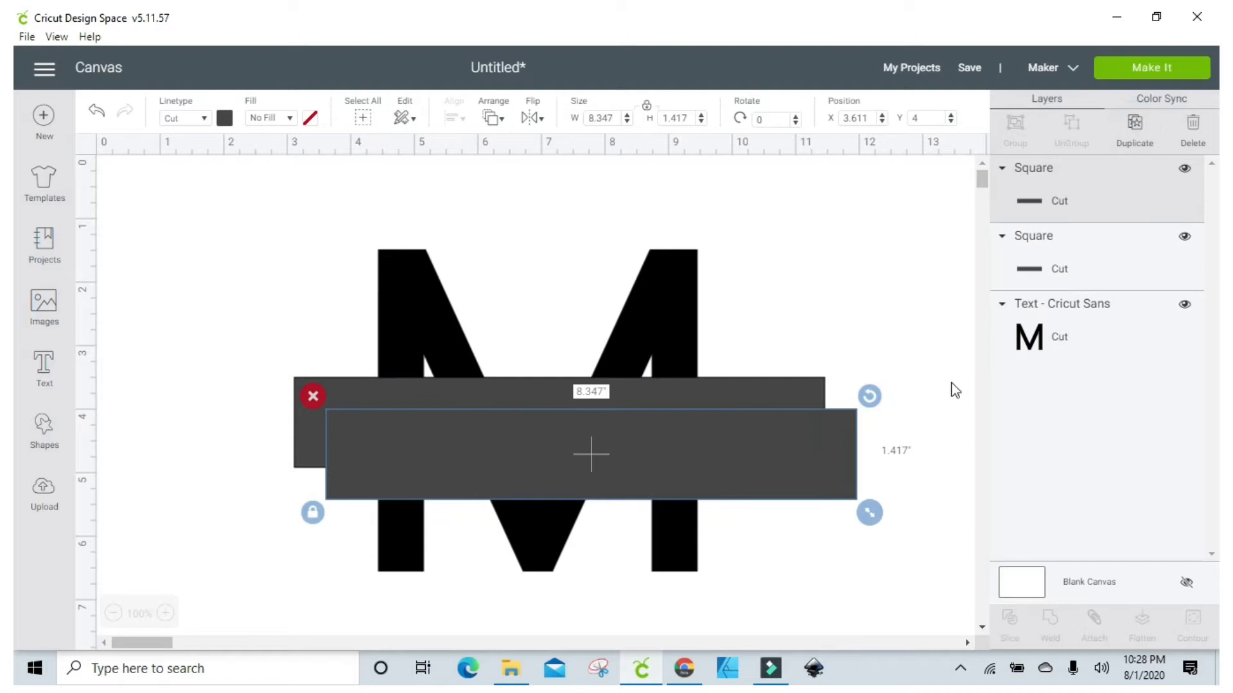
left_click_drag(840, 460, 814, 457)
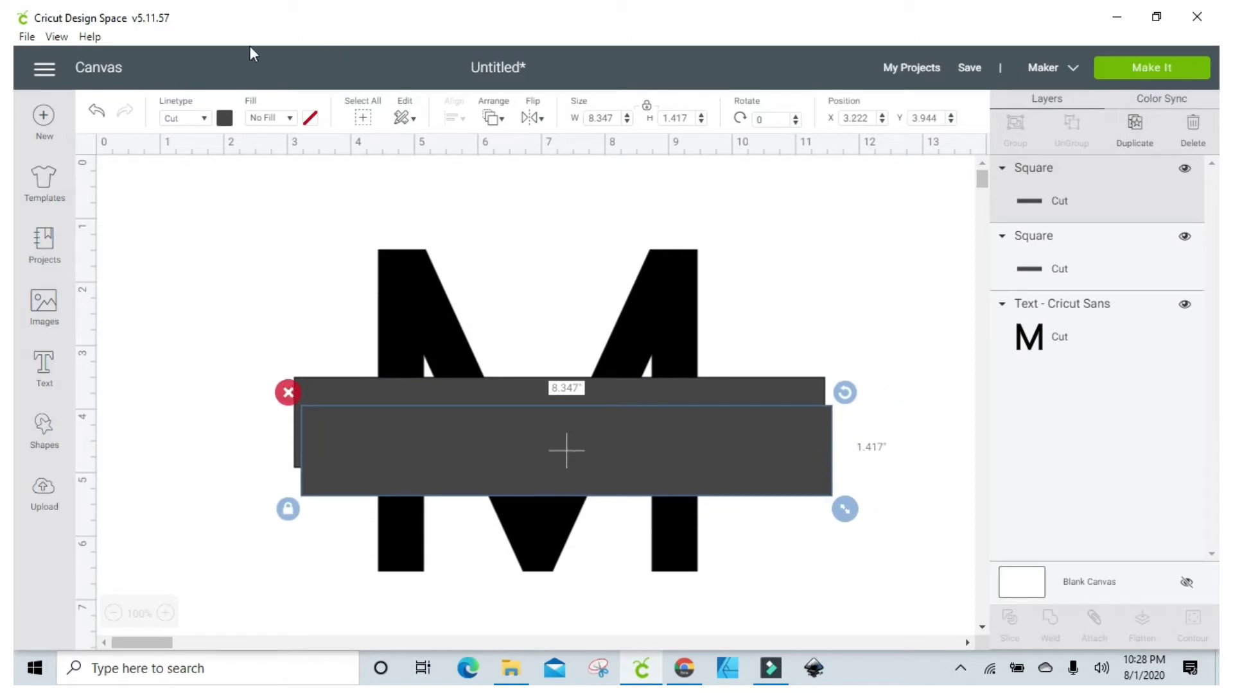
left_click(224, 117)
left_click(263, 233)
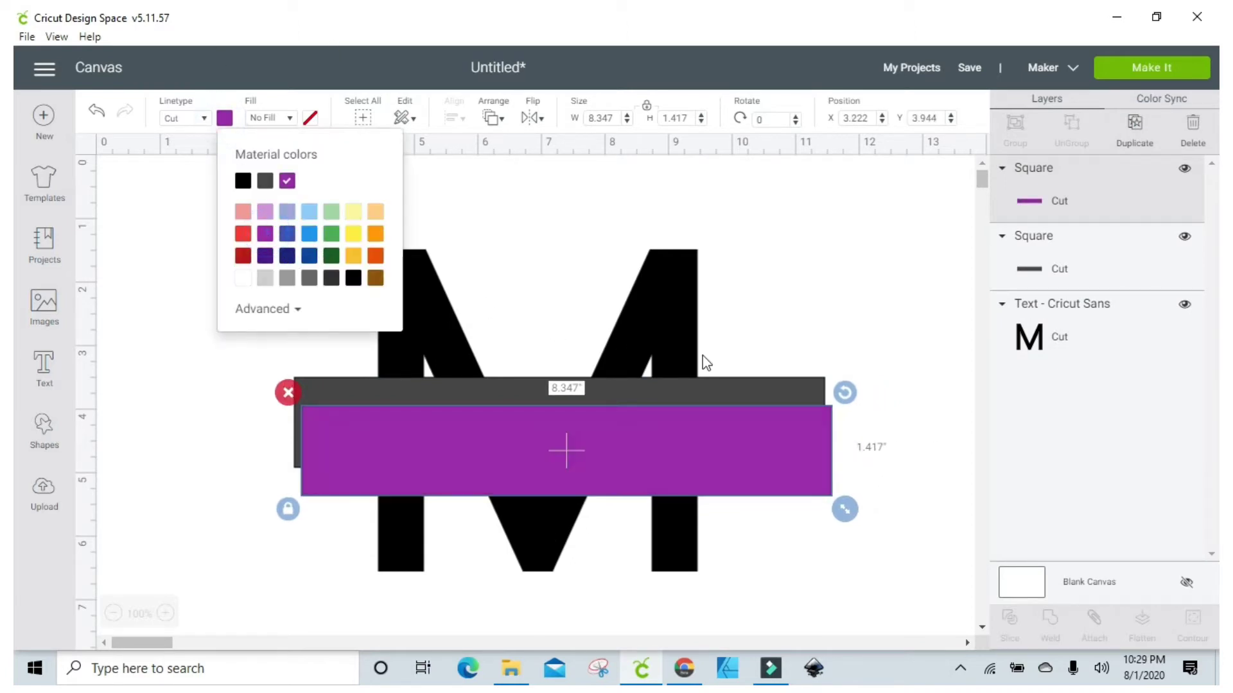
left_click(1136, 131)
left_click_drag(768, 488, 723, 488)
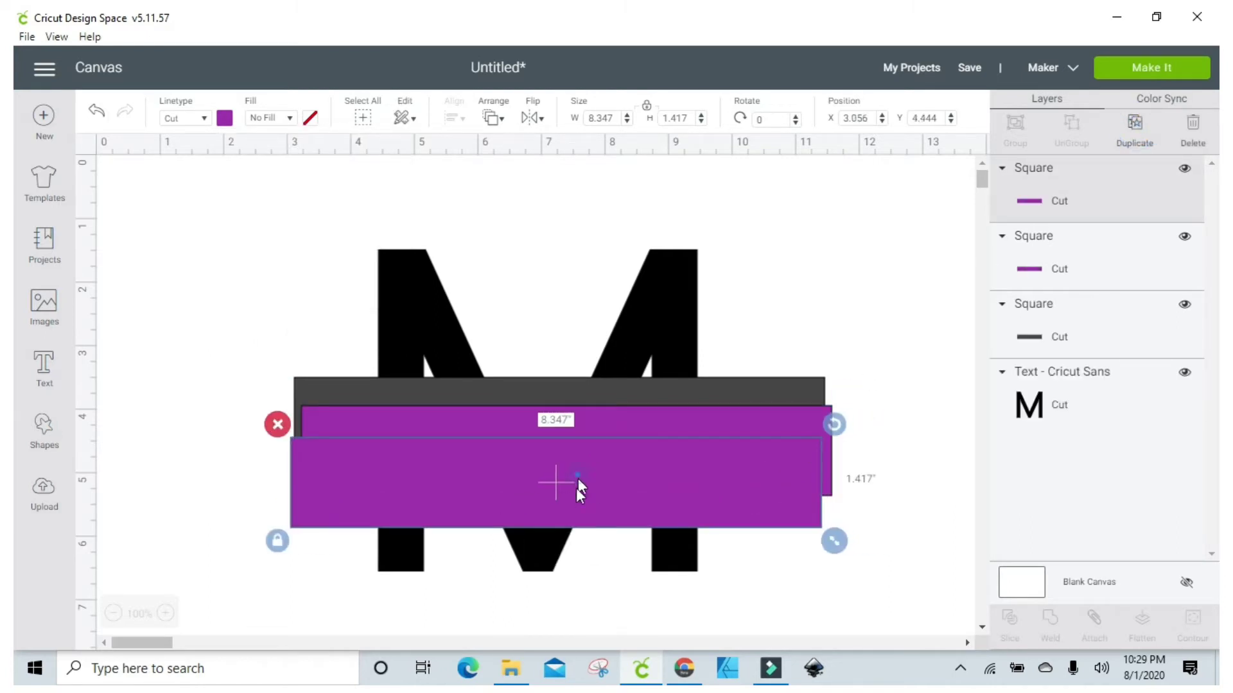
- Move one purple bar below the M and center the grey and purple bars on each other
left_click_drag(577, 481, 559, 548)
mouse_move(617, 414)
left_mouse_down()
mouse_move(596, 410)
mouse_move(612, 393)
left_mouse_up()
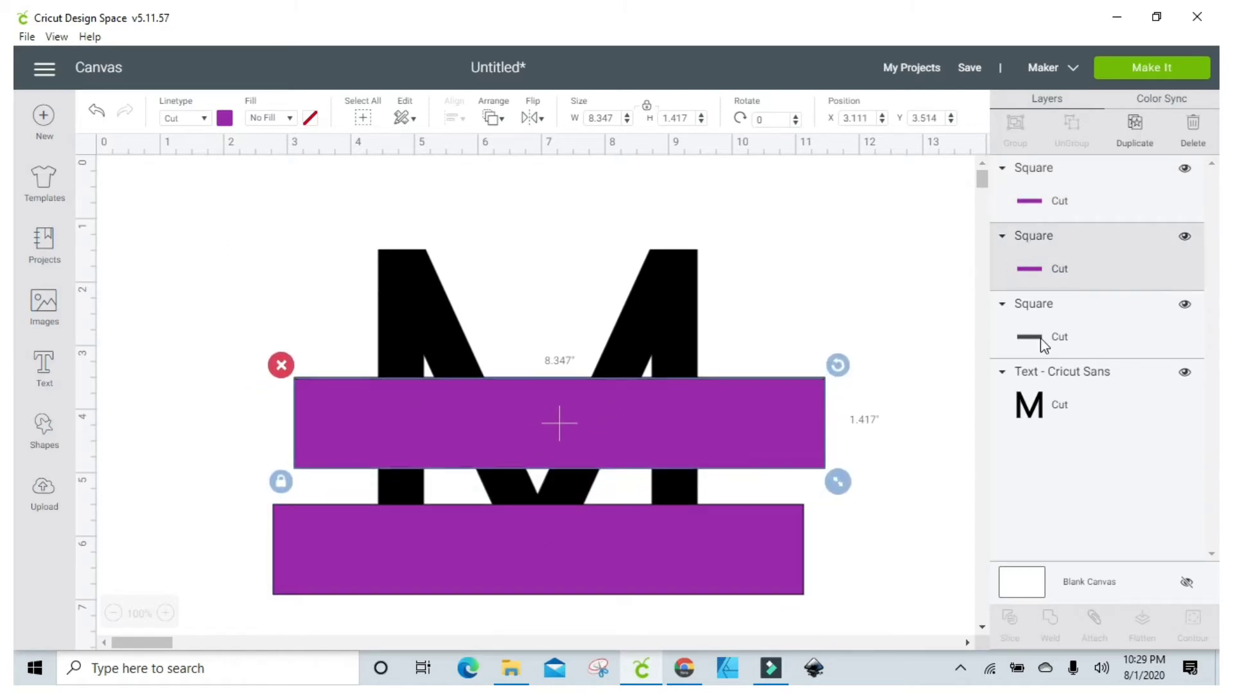
left_click(1042, 343)
left_click(1038, 266, "shift")
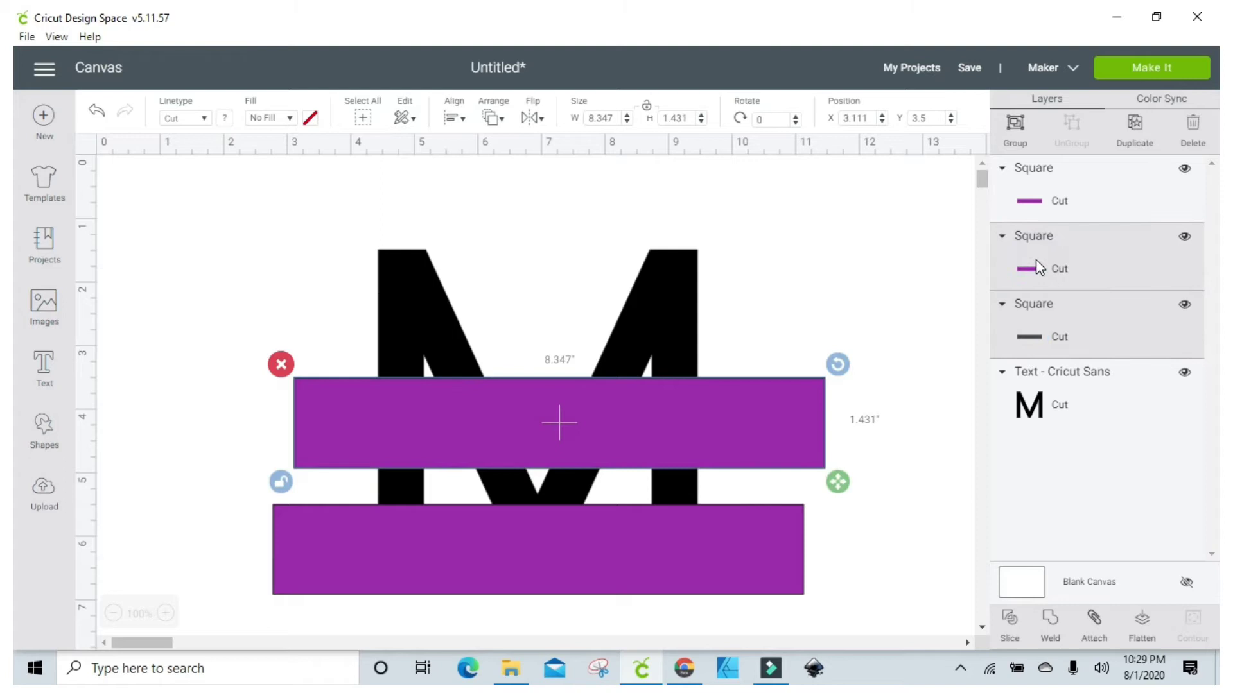
left_click(454, 118)
left_click(496, 320)
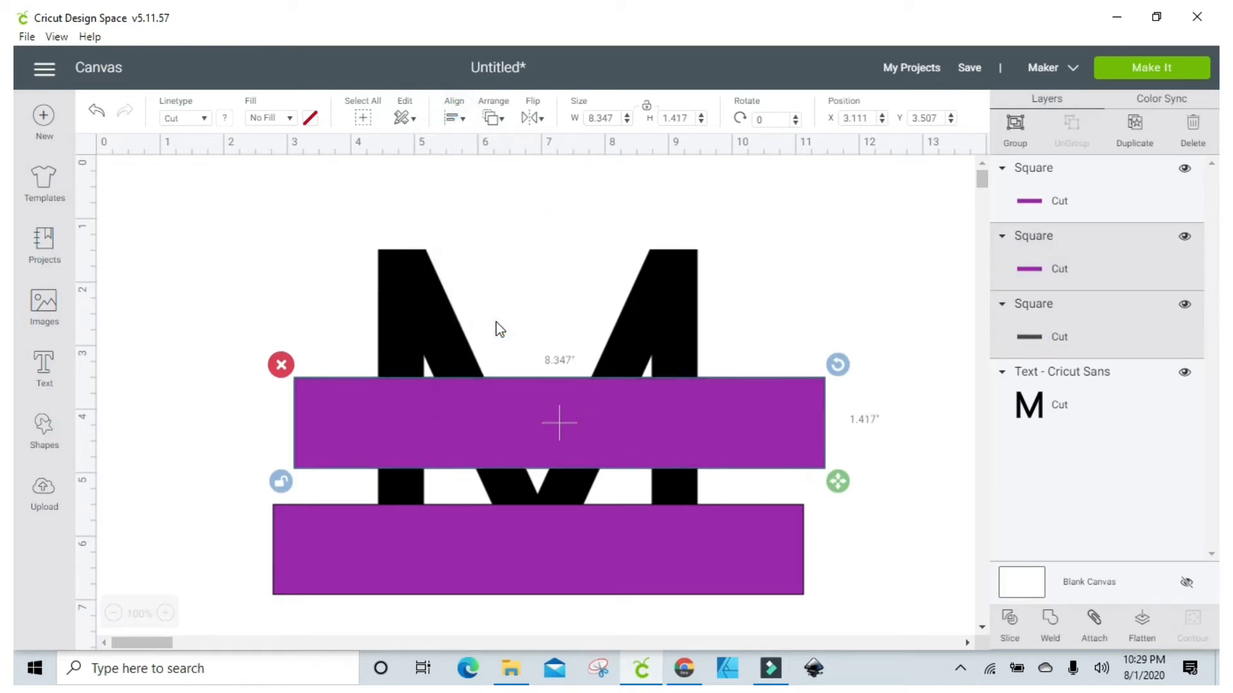
- Reposition the bars, with the bottom purple bar near the canvas bottom and the grey bar under the upper purple one
left_click_drag(732, 419, 724, 411)
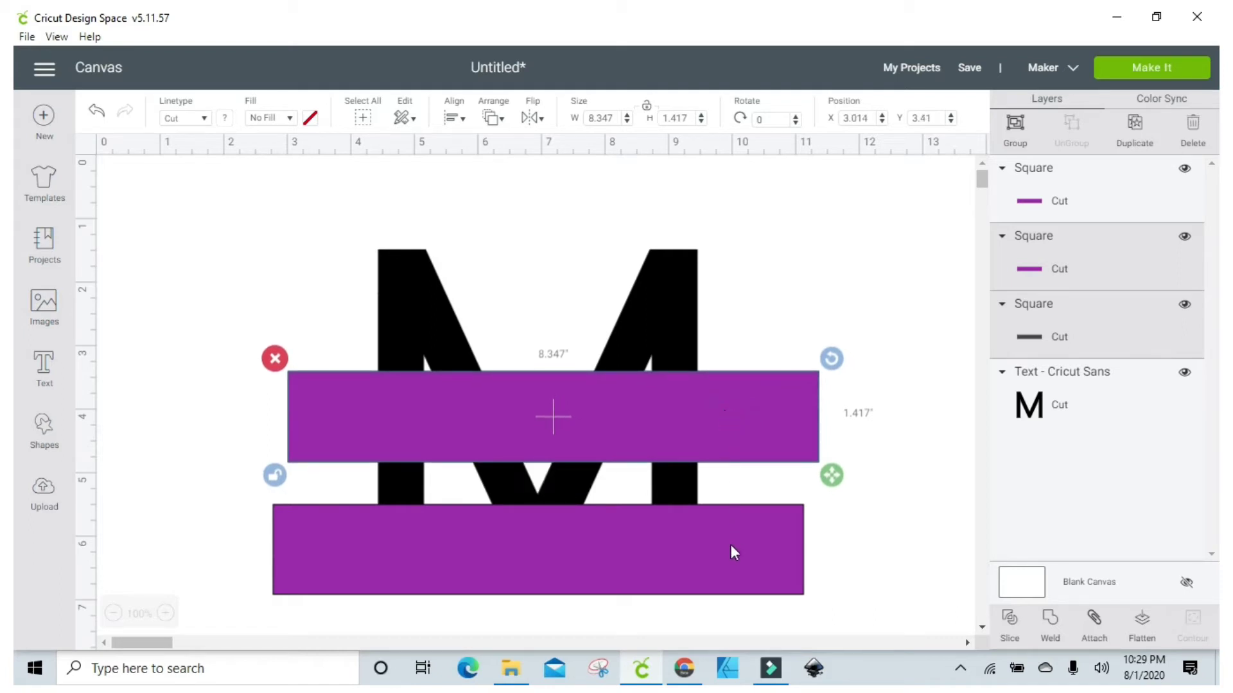
left_click_drag(730, 544, 739, 656)
left_click_drag(748, 418, 743, 433)
left_click_drag(748, 374, 741, 387)
- Center the upper purple bar and the grey bar on each other
left_click(753, 420)
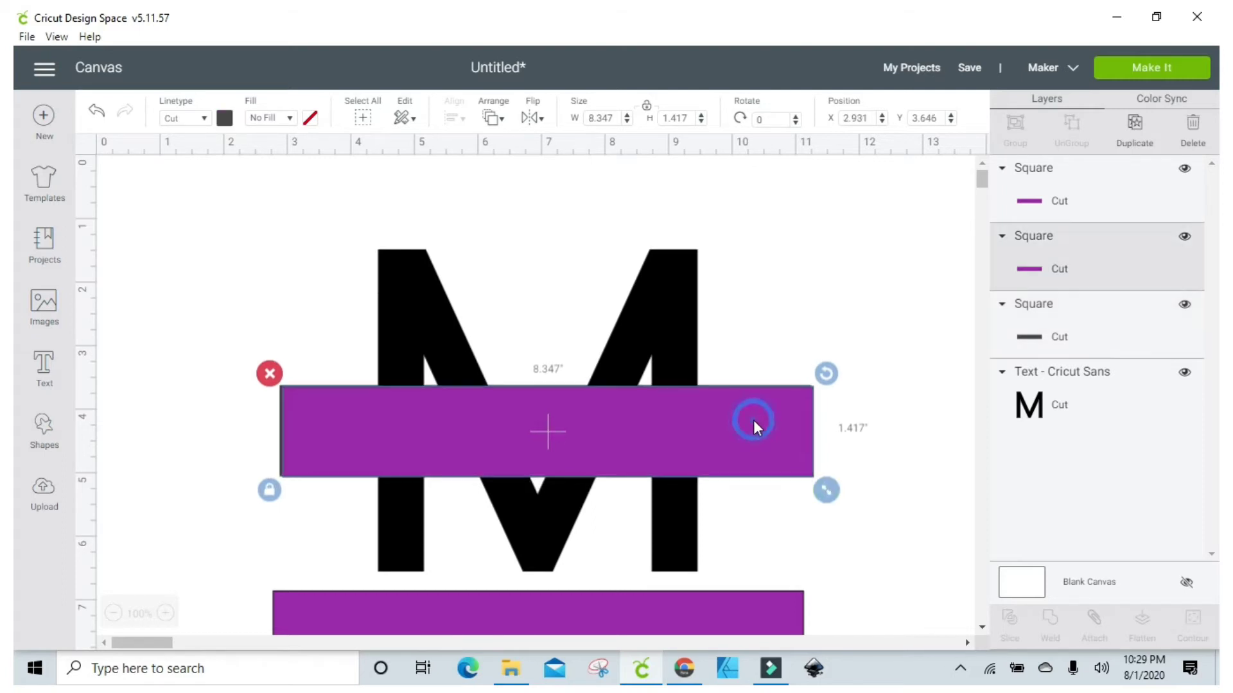
left_click(1045, 323, "shift")
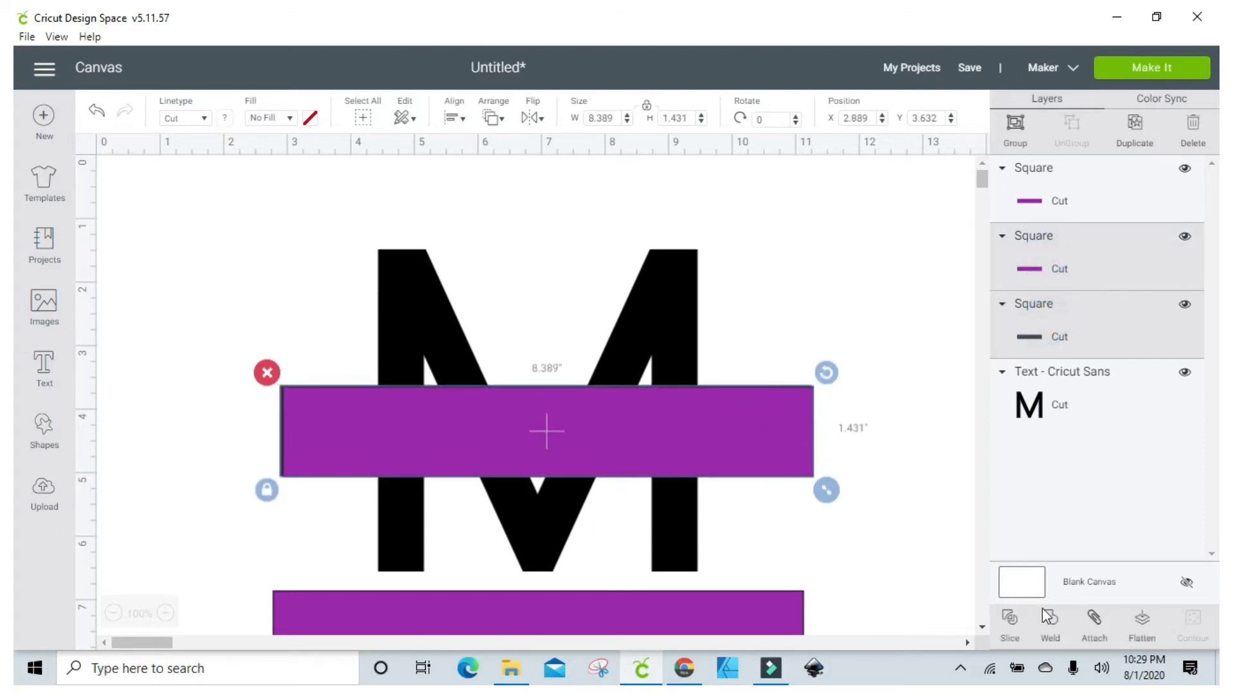
left_click(457, 122)
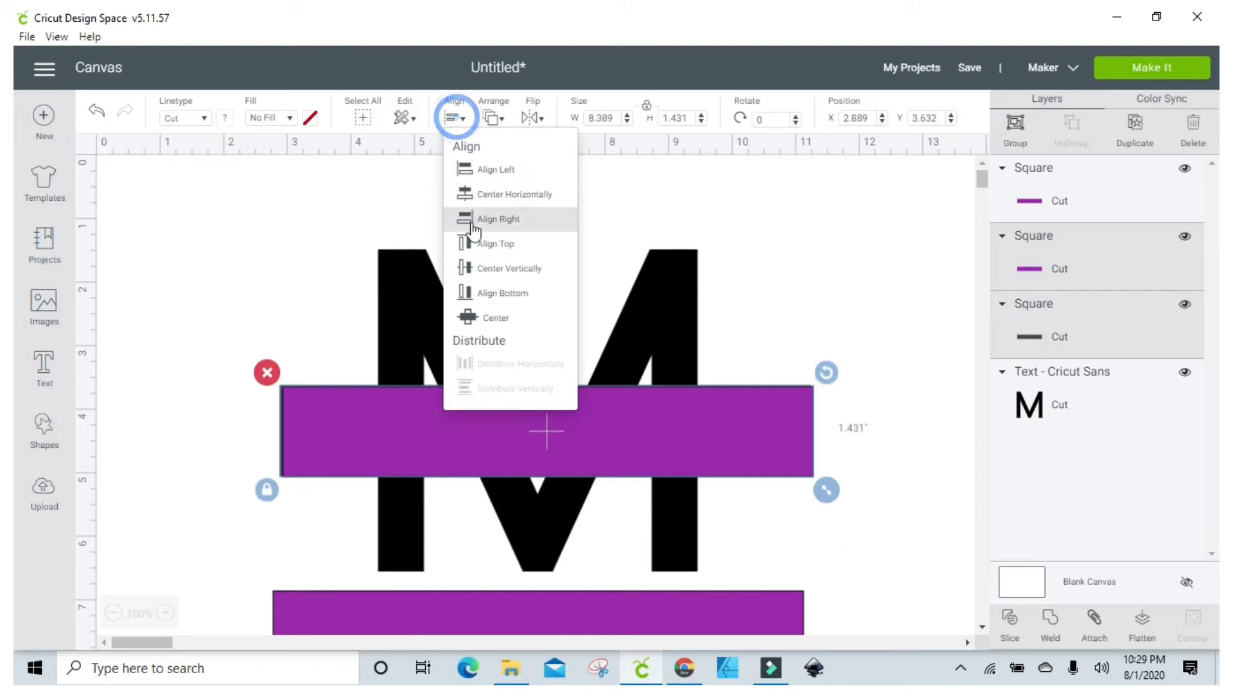
left_click(485, 316)
left_click(762, 308)
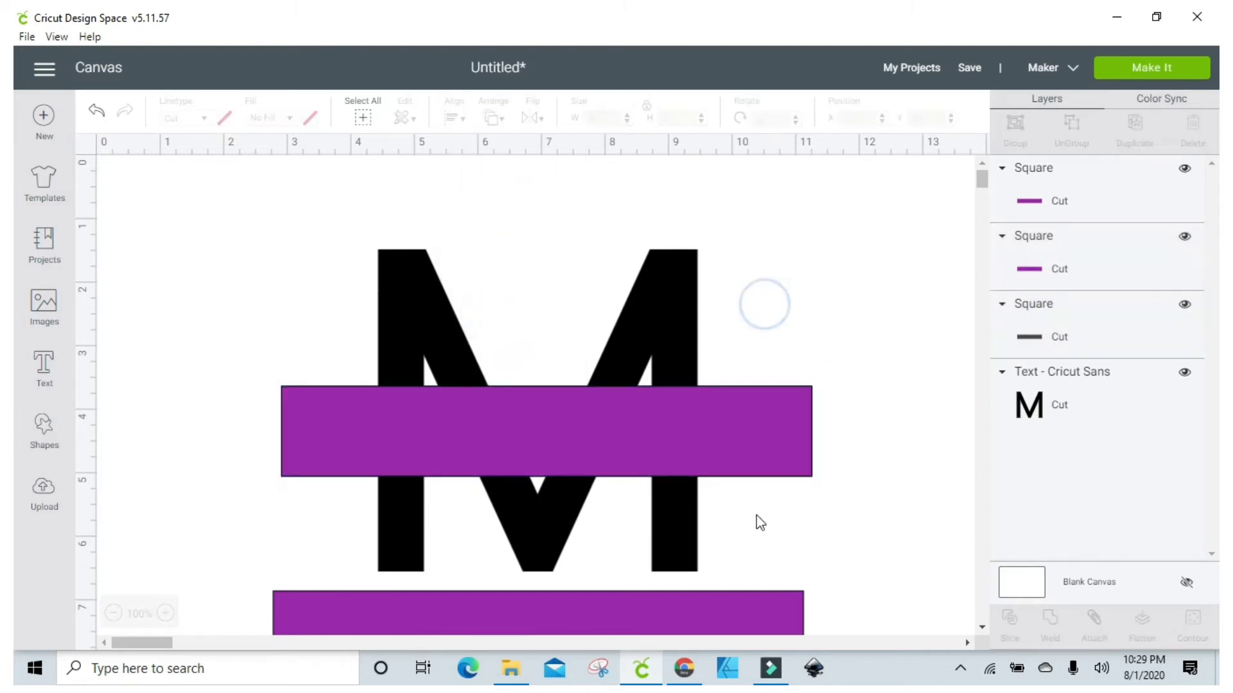
- Reshape the lower purple bar wider and thinner and place it over the upper bar
left_click_drag(724, 614, 700, 510)
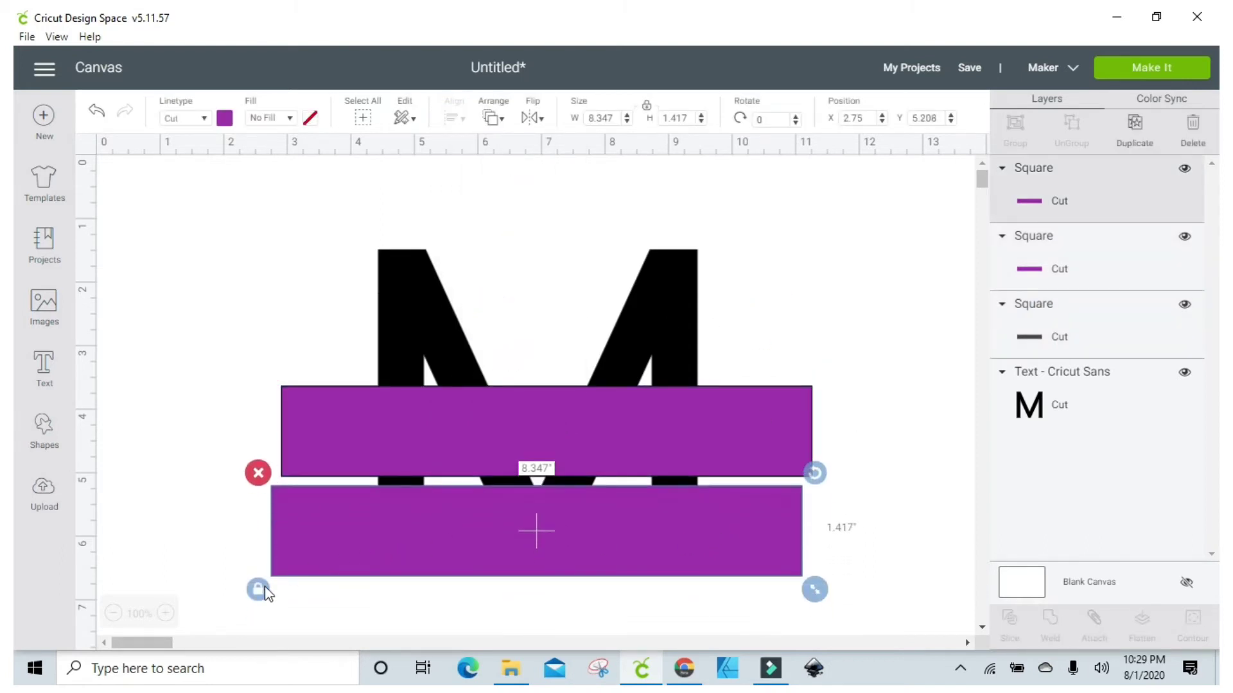
left_click_drag(819, 593, 841, 563)
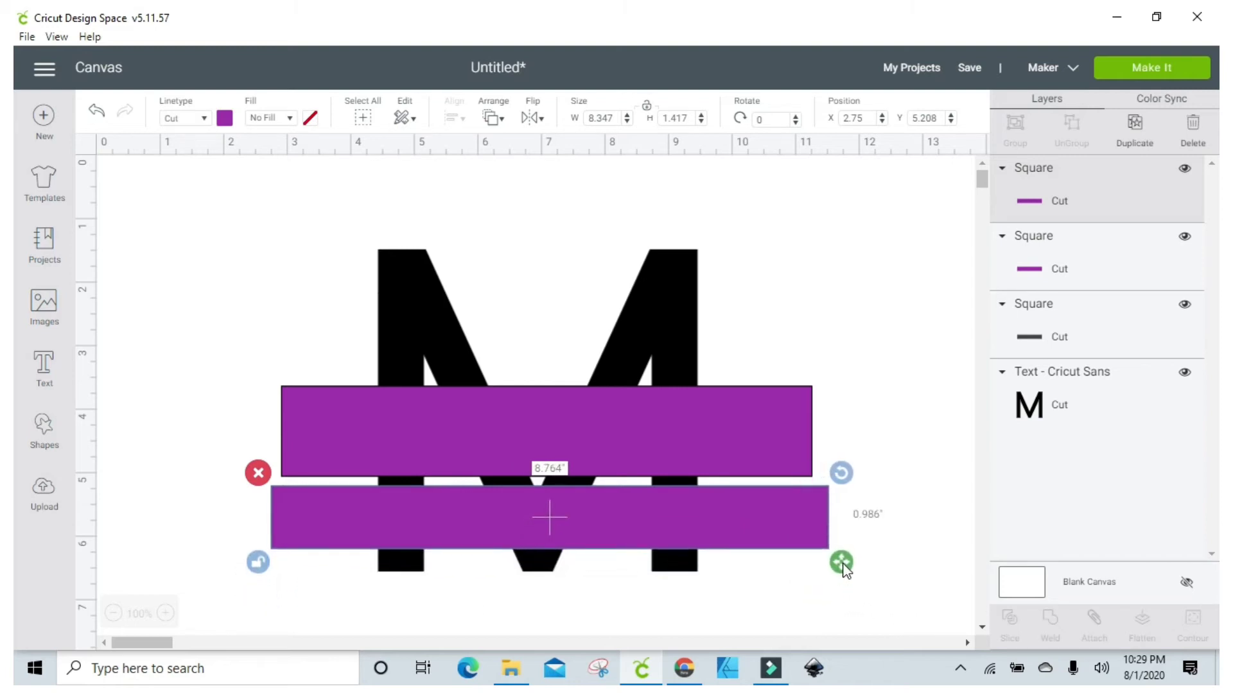
left_click_drag(818, 523, 814, 432)
left_click_drag(839, 479, 850, 481)
left_click_drag(826, 430, 822, 432)
- Center the two purple rectangles on each other, giving an 8.917 × 0.986 in bar
left_click(1039, 247)
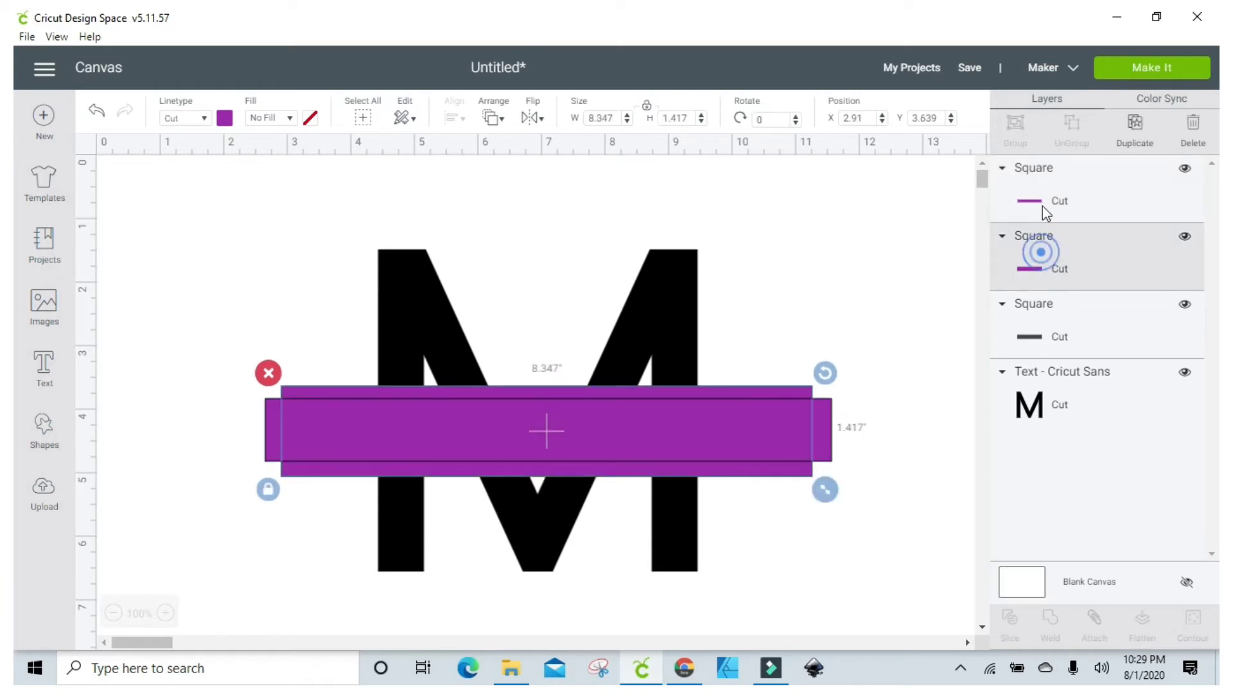
left_click(1040, 194, "shift")
left_click(453, 118)
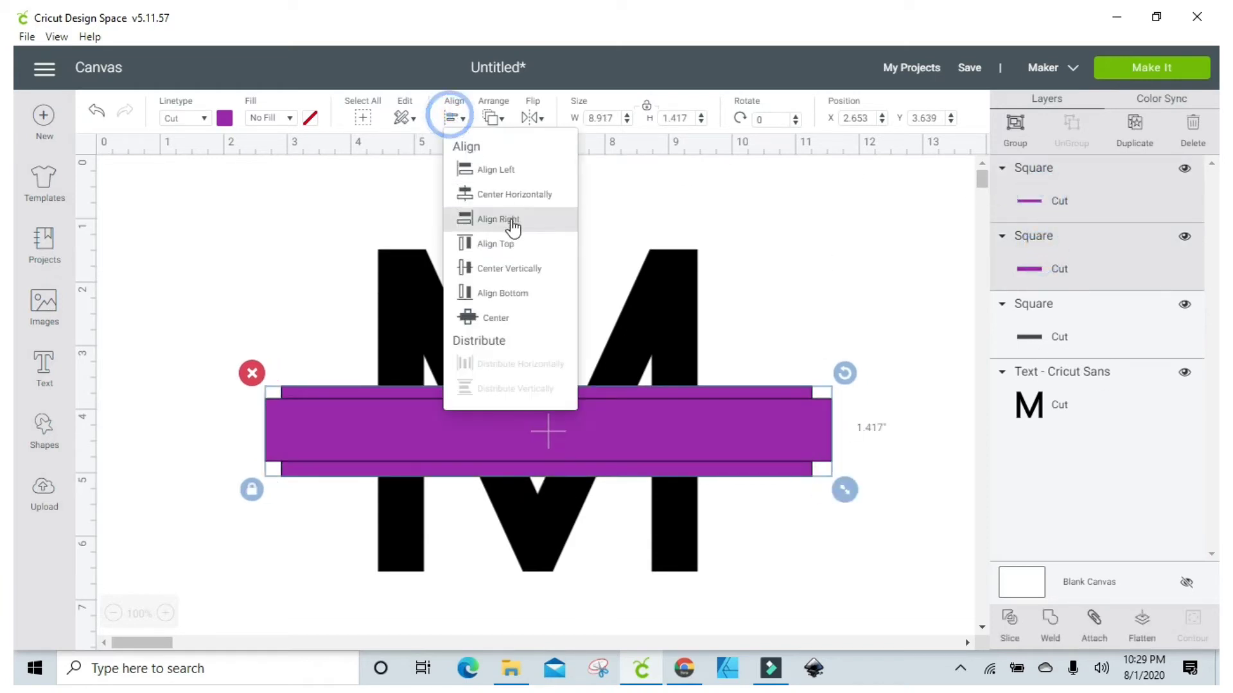
left_click(495, 316)
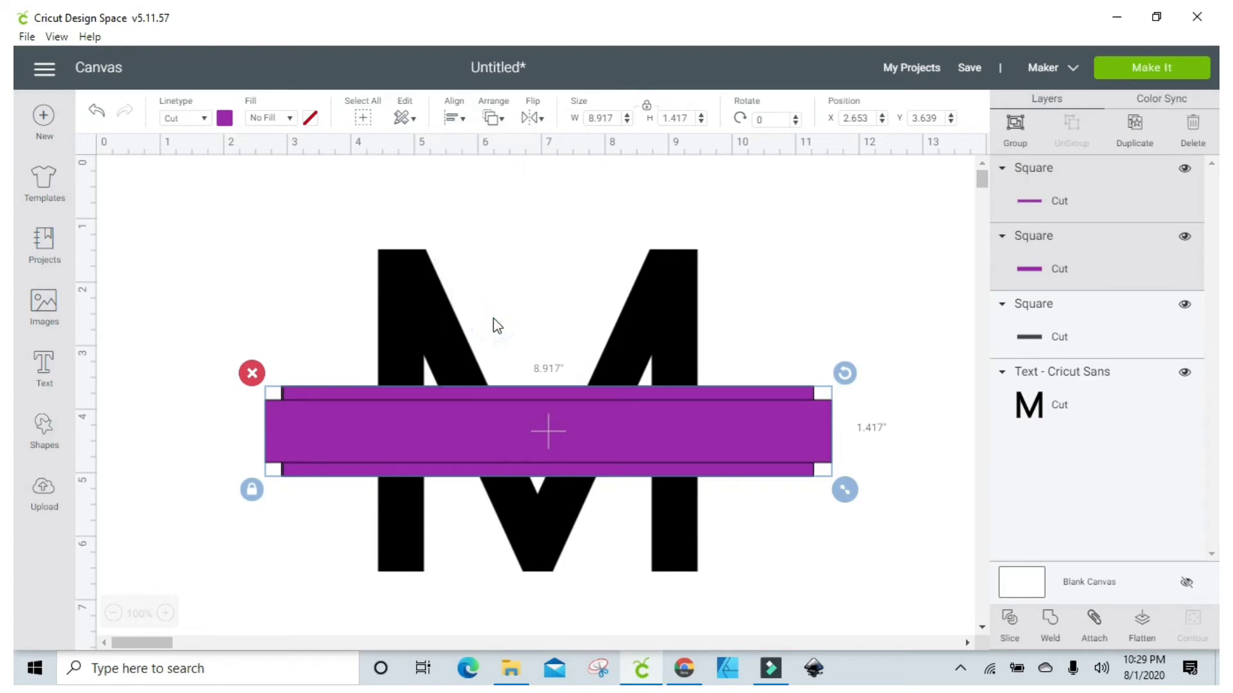
left_click(781, 319)
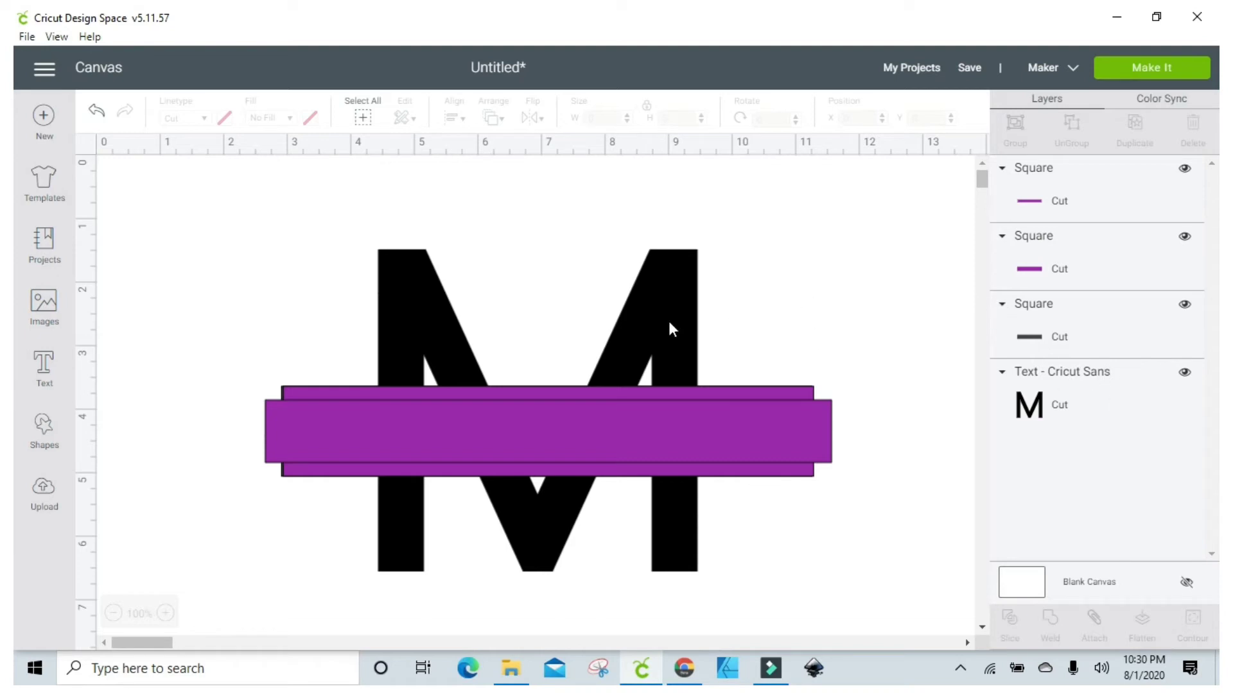
- Slice the M with the dark rectangle
left_click(1031, 338)
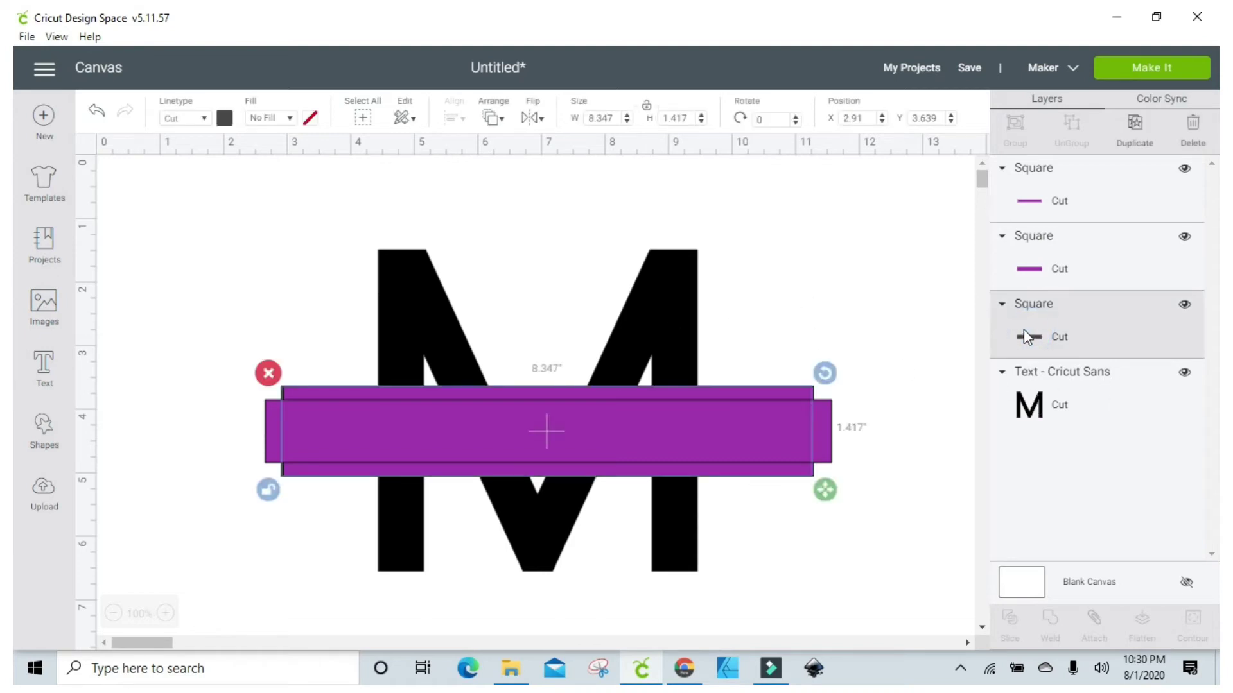
left_click(1031, 403, "shift")
left_click(1012, 621)
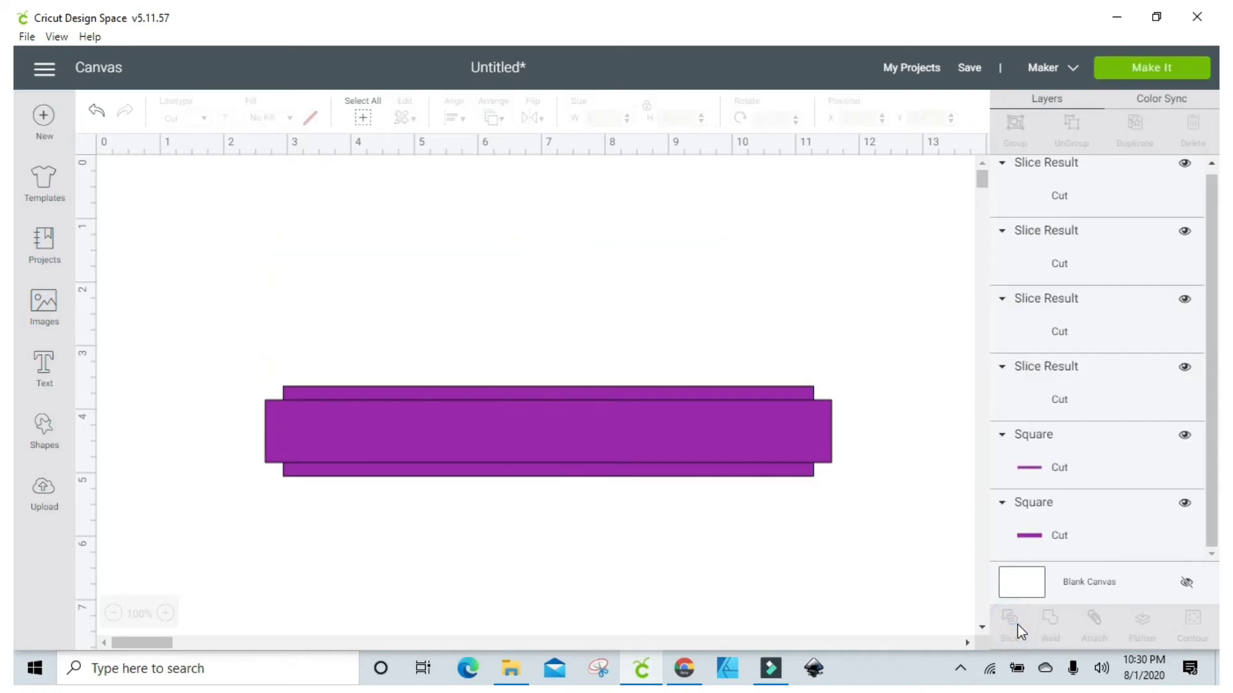
- Delete the unwanted Slice Result pieces, including the grey M middle pieces
left_click(1037, 339)
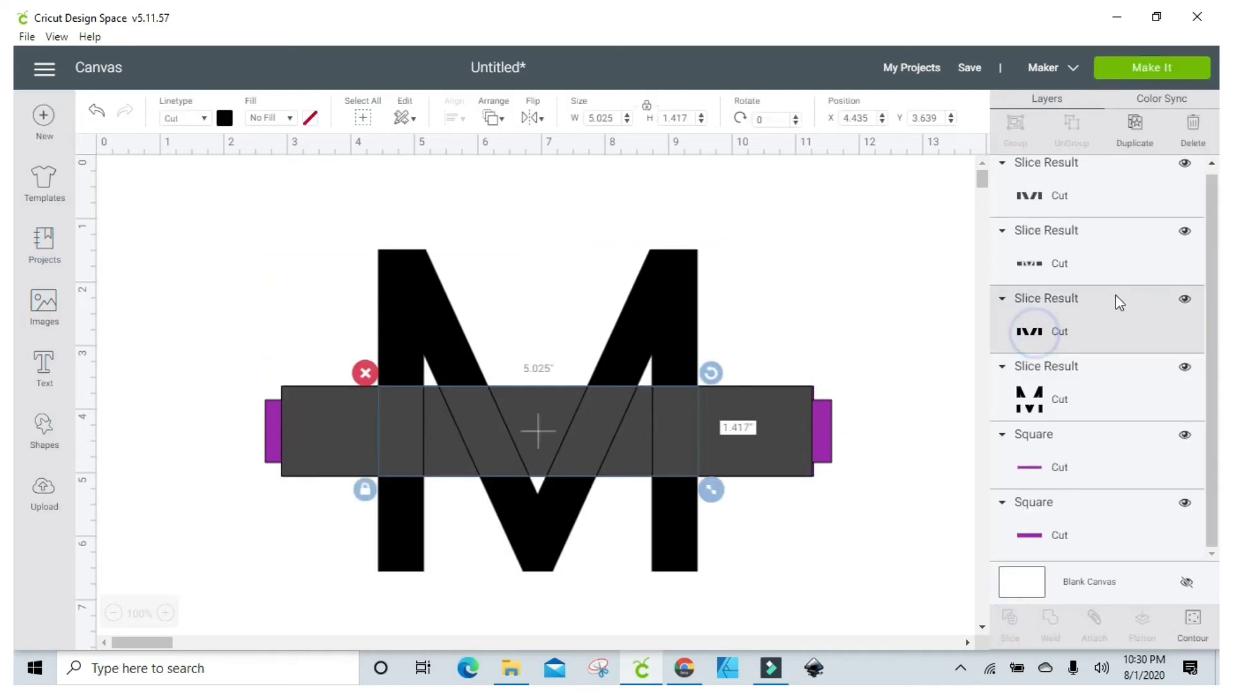
left_click(1193, 124)
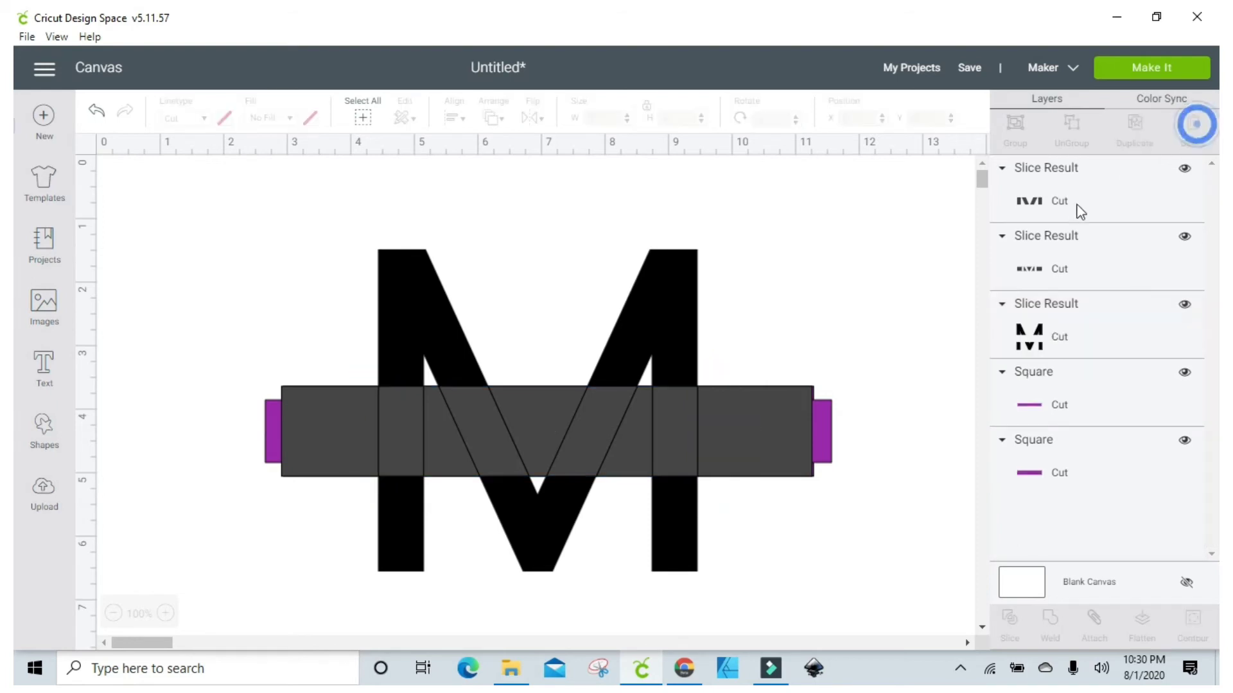
left_click(1045, 270)
left_click(1196, 125)
left_click(1046, 198)
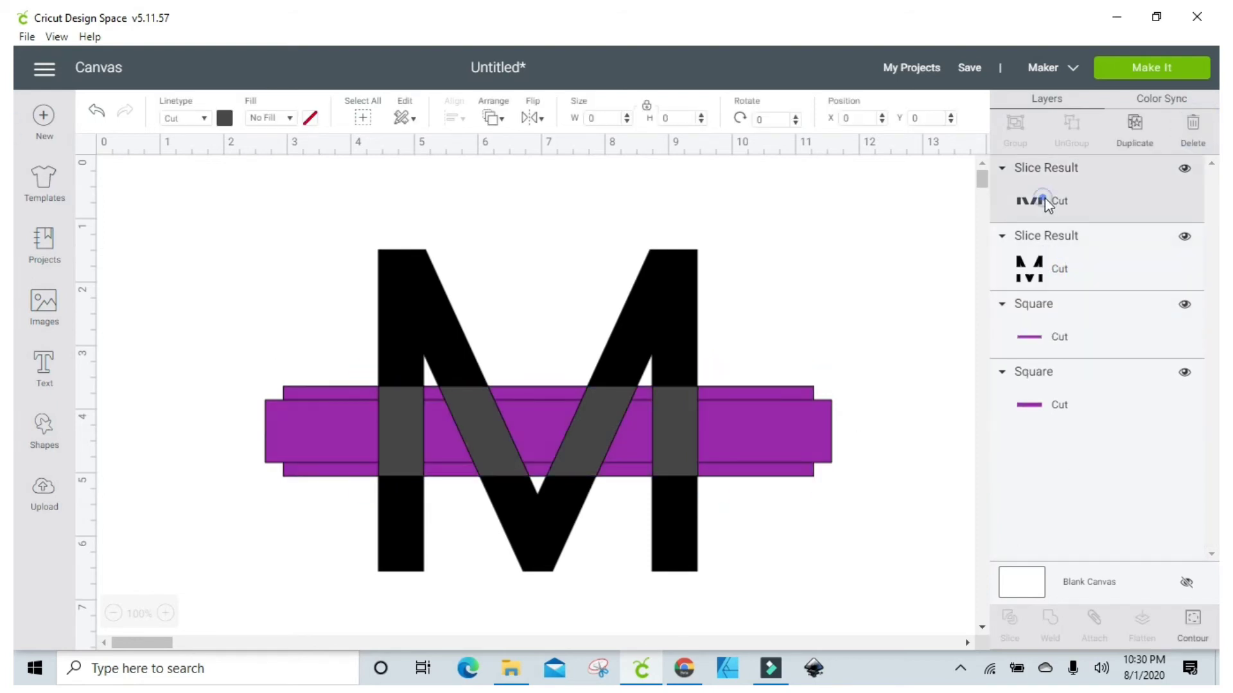
left_click(1192, 134)
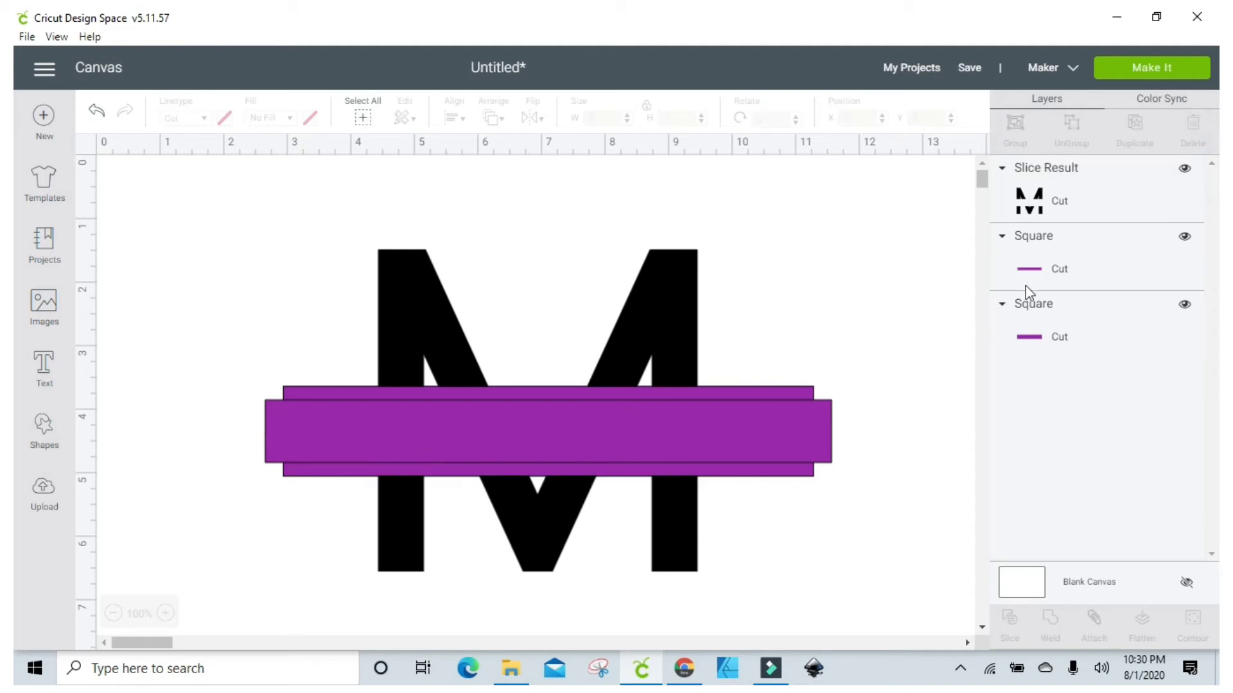
left_click(1059, 272)
- Slice the two purple rectangles and drag the resulting pieces below the M
left_click(1058, 339, "shift")
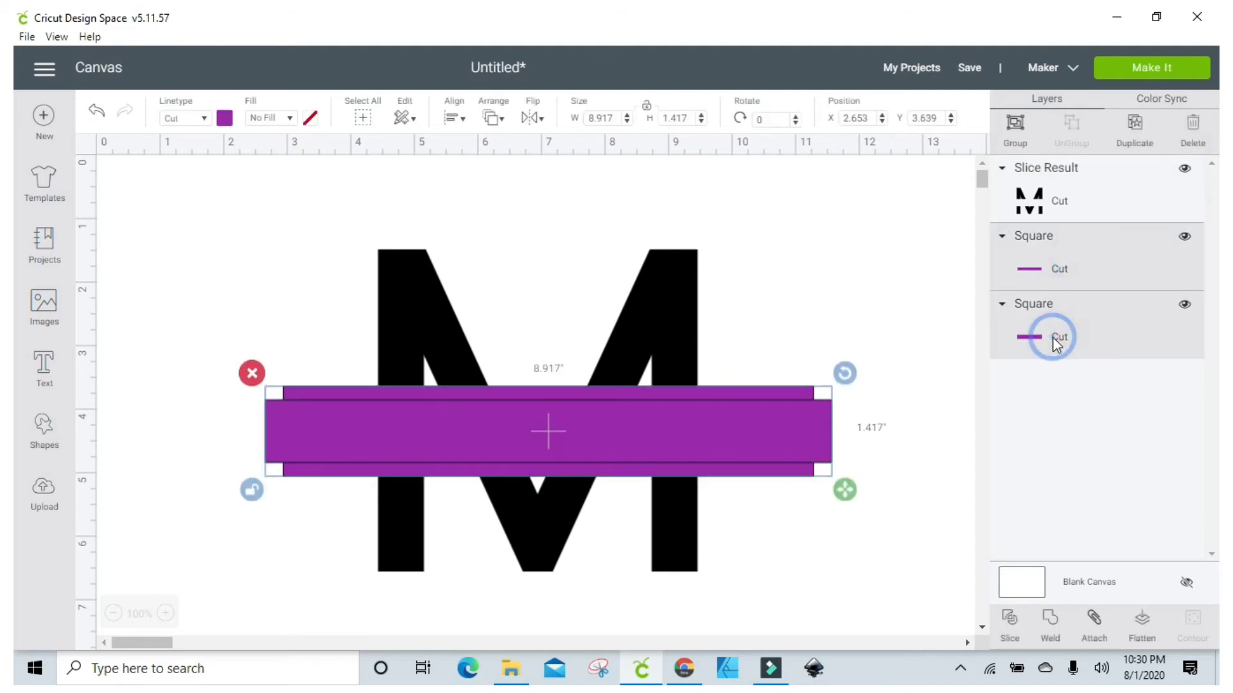
left_click(1010, 621)
left_click_drag(755, 433, 729, 634)
left_click_drag(702, 426, 707, 615)
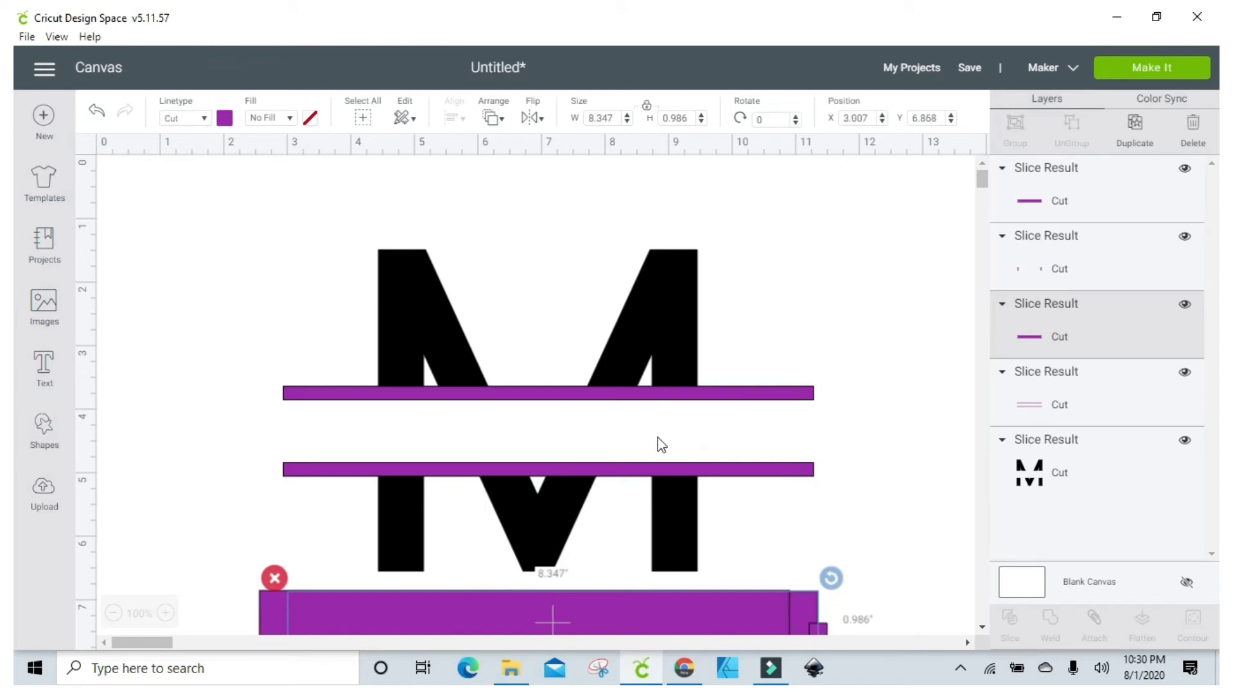
- Delete the leftover purple pieces, leaving only two thin bars framing the M's gap
left_click(274, 579)
left_click_drag(327, 611, 293, 573)
left_click(251, 536)
left_click_drag(278, 629, 276, 565)
left_click(246, 547)
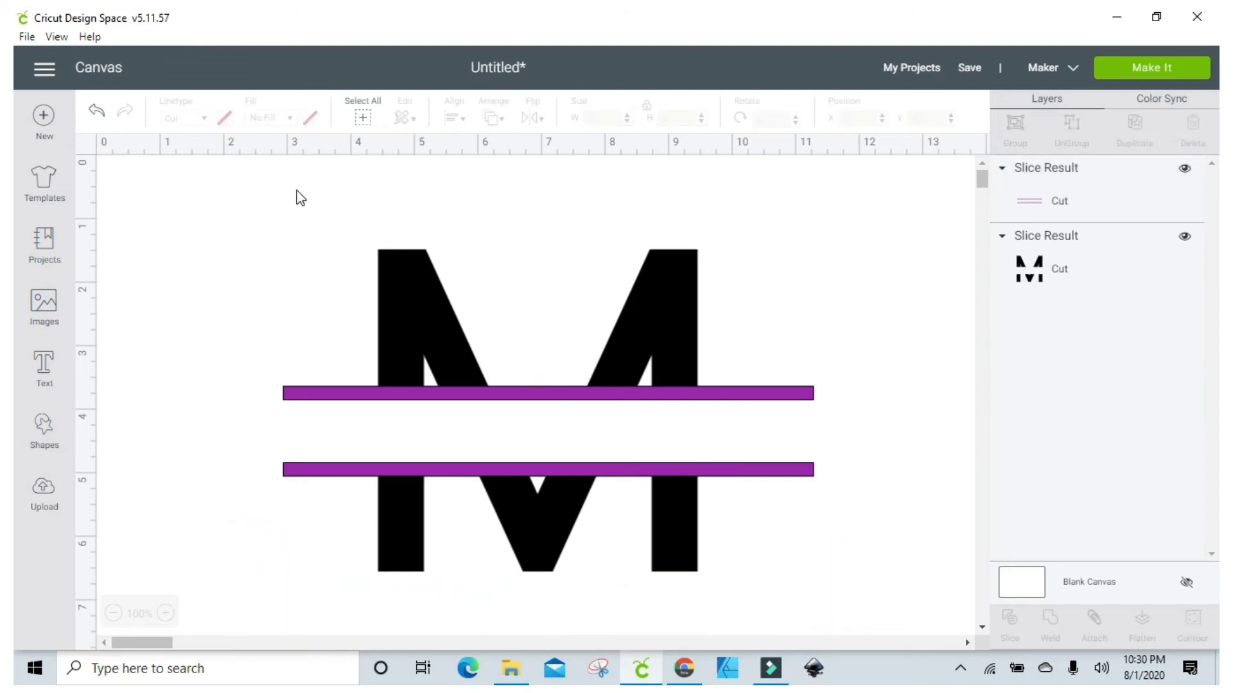
left_click_drag(293, 193, 815, 583)
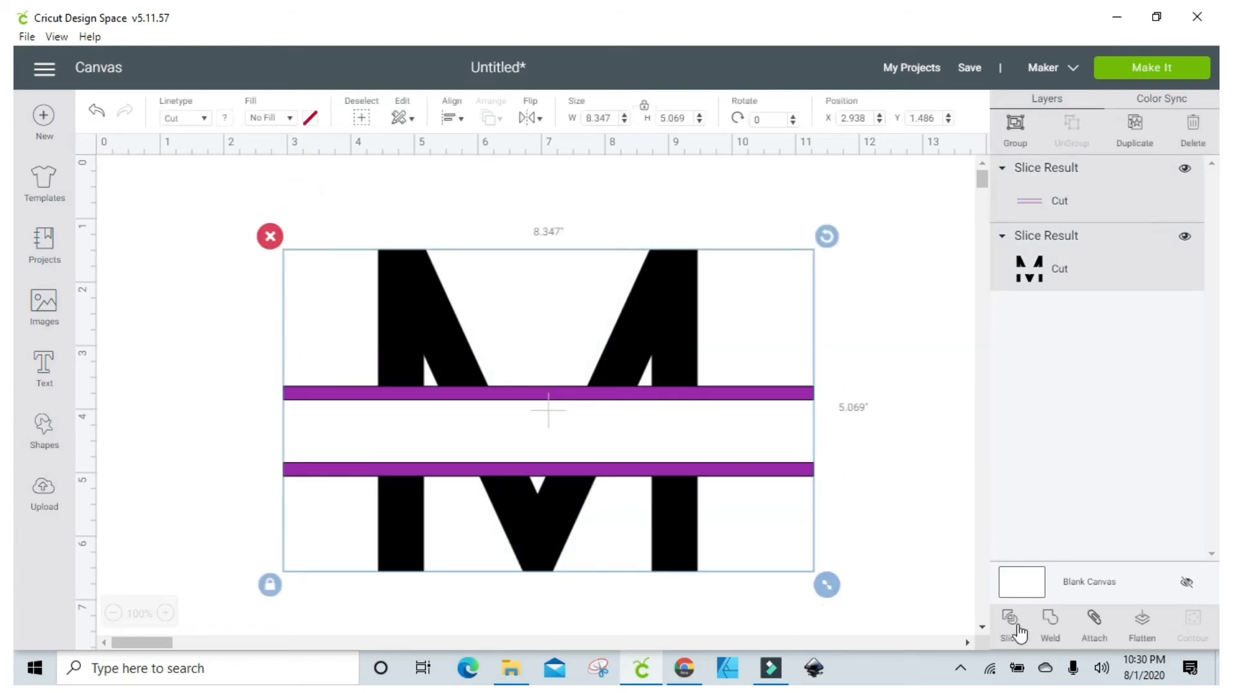
- Weld the M and both bars into one black shape, then add an empty text box
left_click(1056, 631)
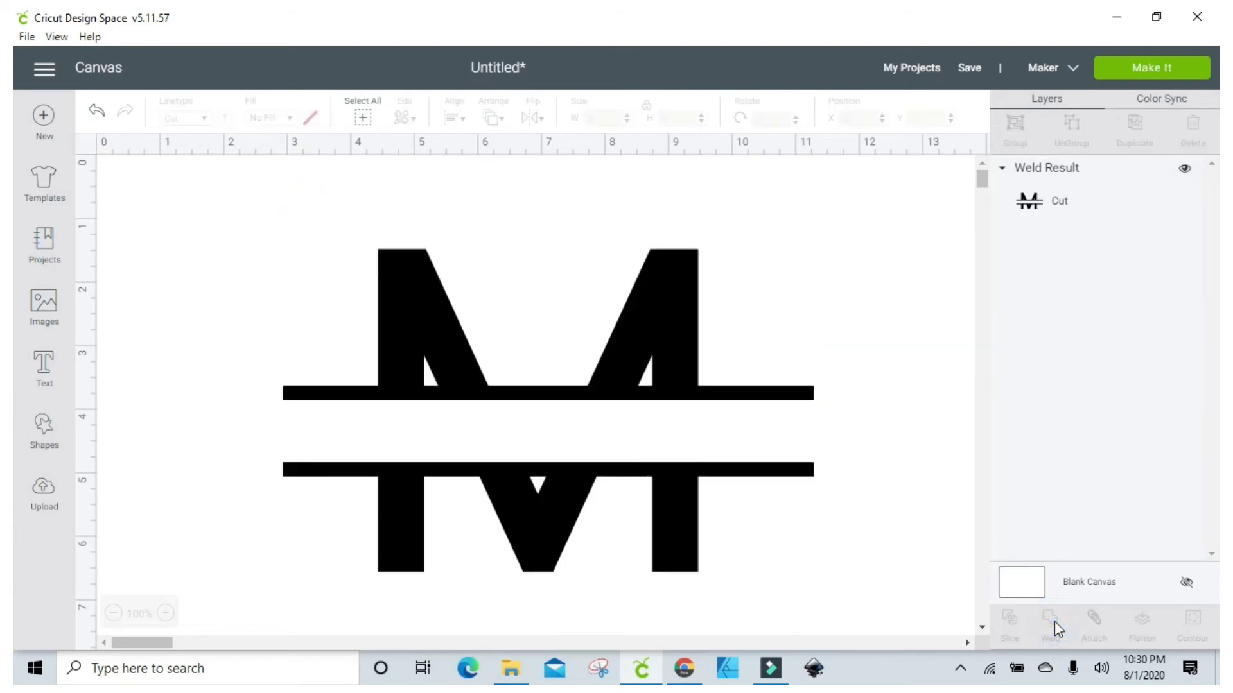
left_click(813, 312)
left_click(466, 209)
left_click(45, 381)
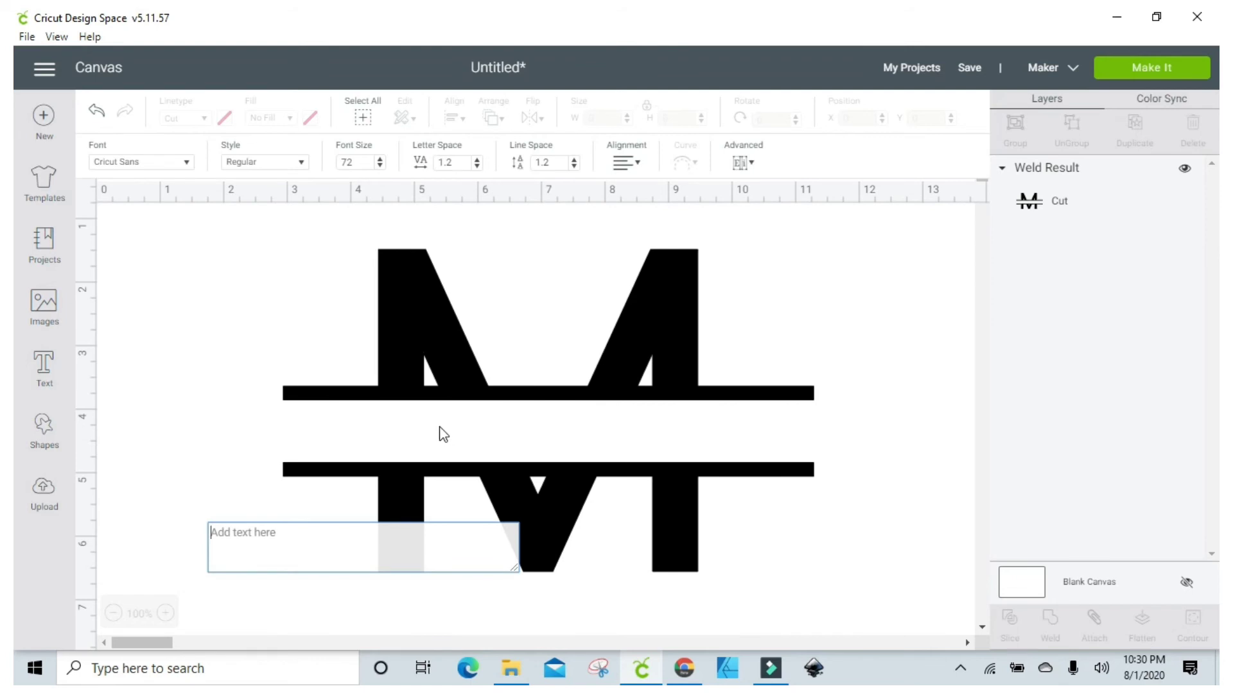
scroll(565, 455, "down", 5)
right_click(565, 454)
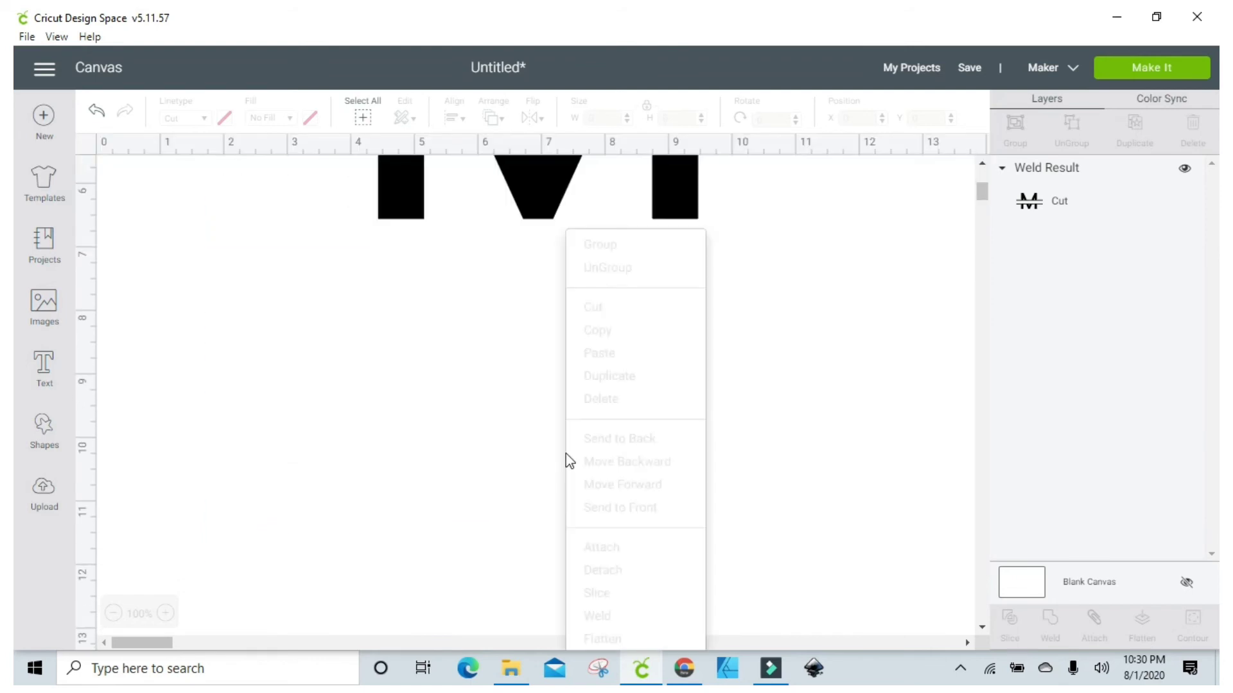
scroll(561, 303, "up", 5)
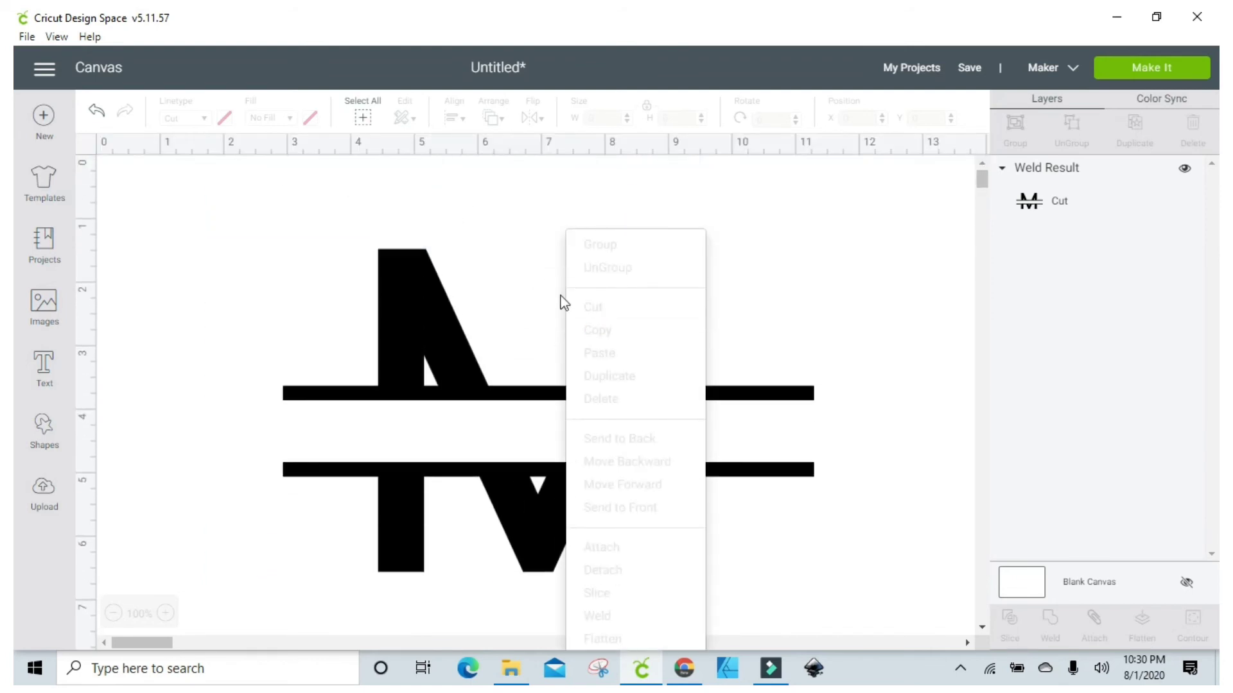
left_click(762, 289)
- Add the text 'Madison' and move it up between the two bars
left_click(43, 366)
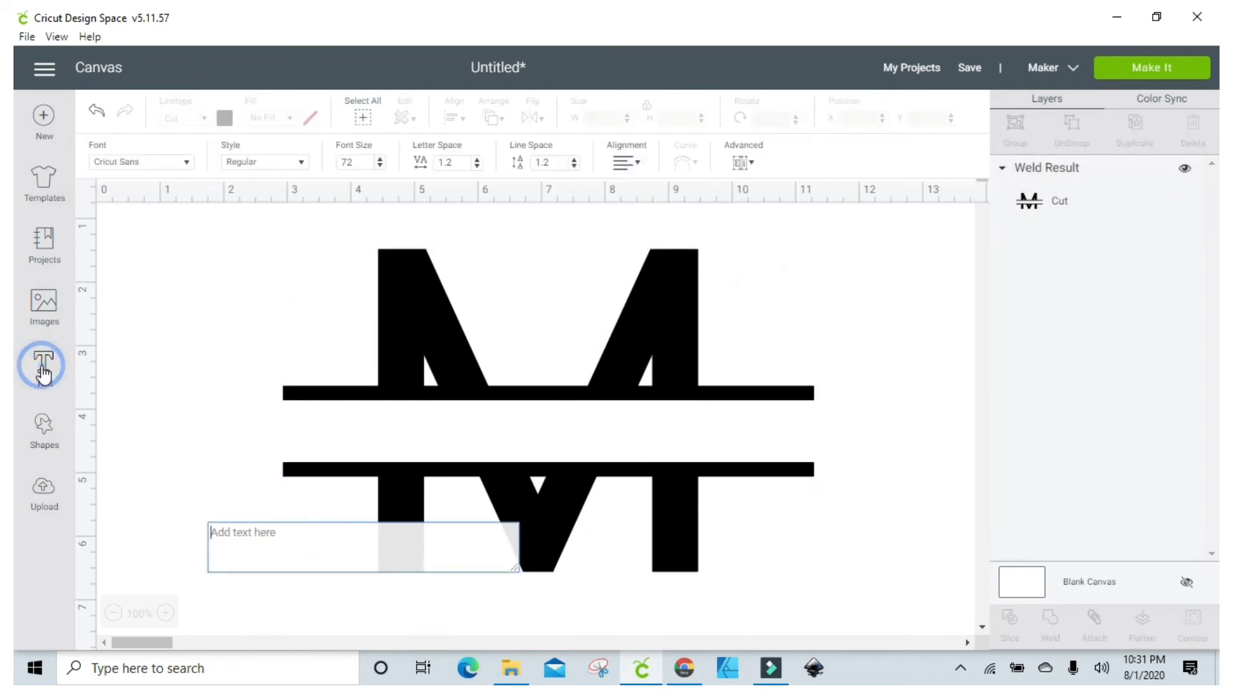
type("maison")
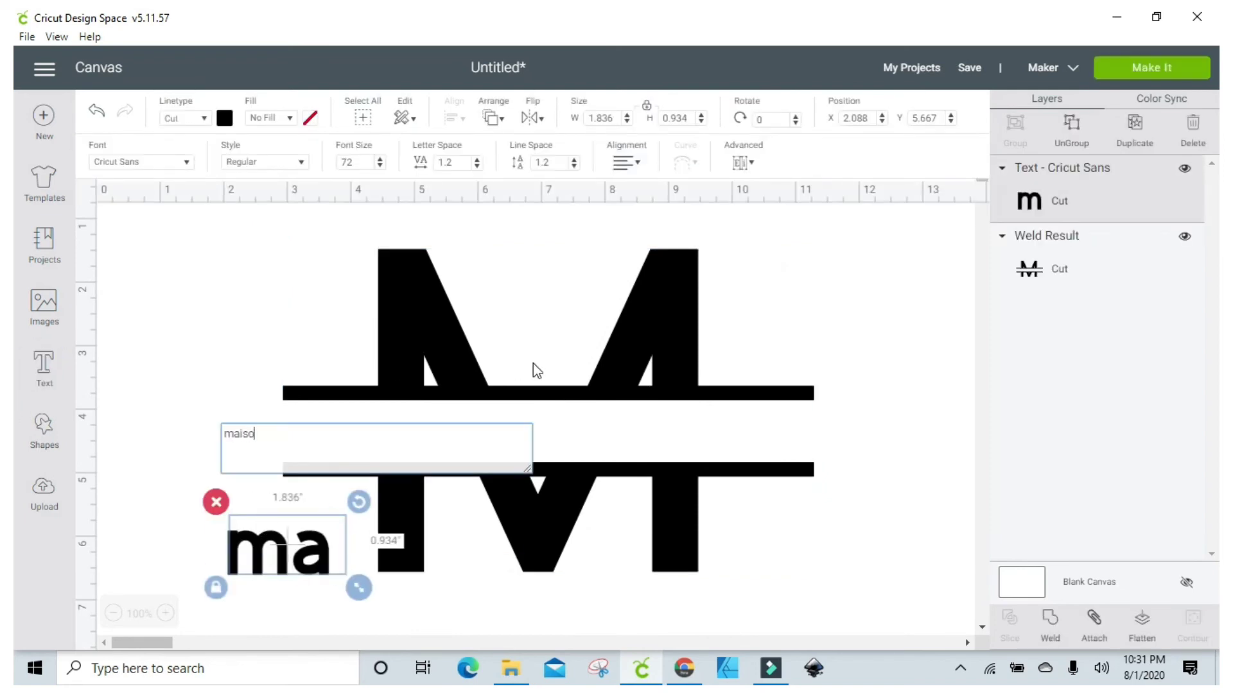
key("BackSpace")
key("BackSpace")
key("BackSpace")
key("BackSpace")
key("BackSpace")
key("BackSpace")
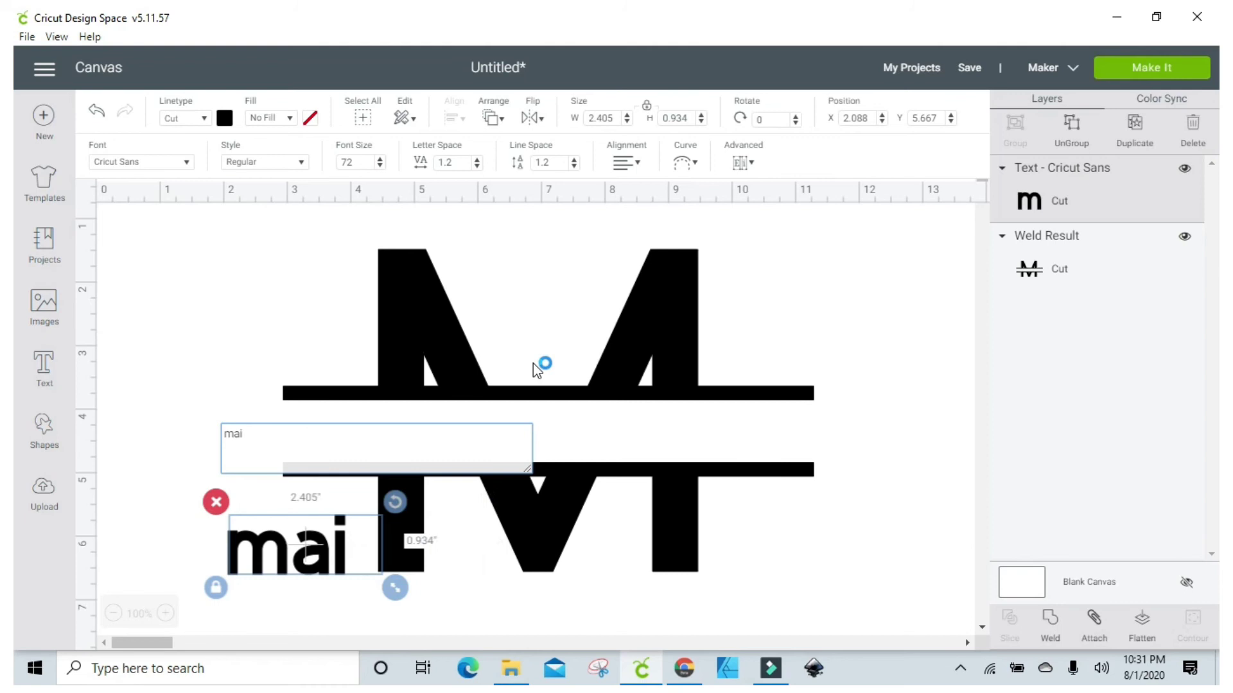
type("Madison")
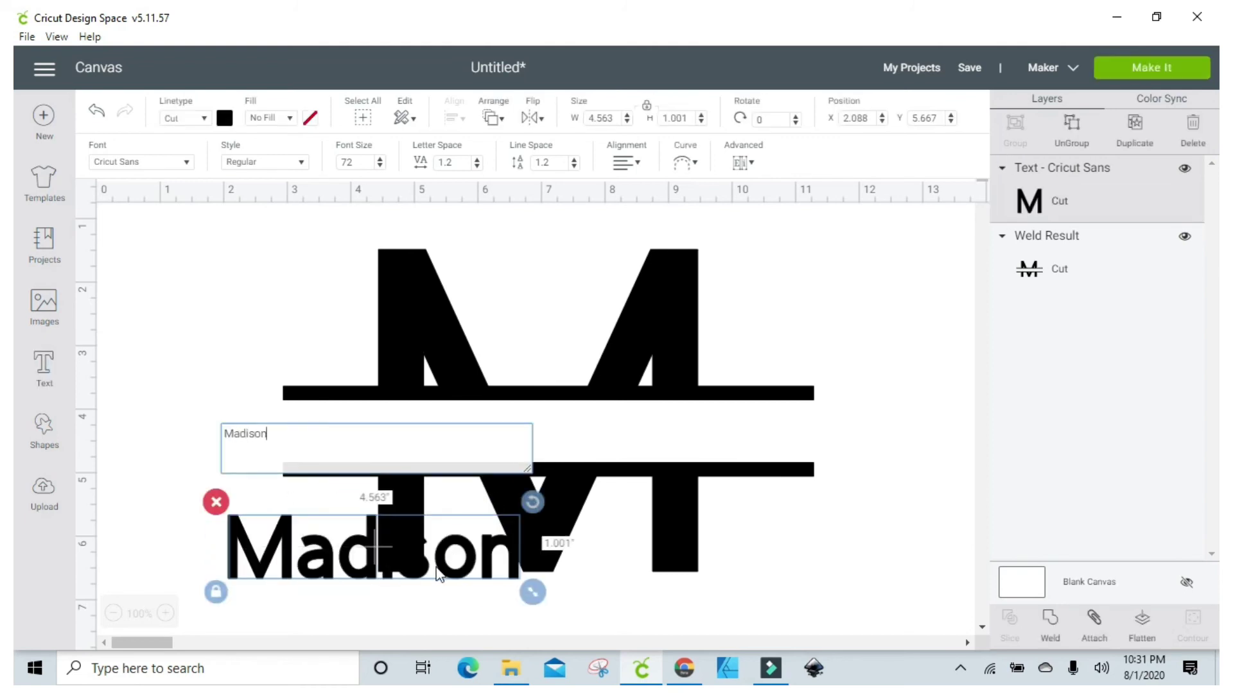
left_click_drag(441, 571, 599, 443)
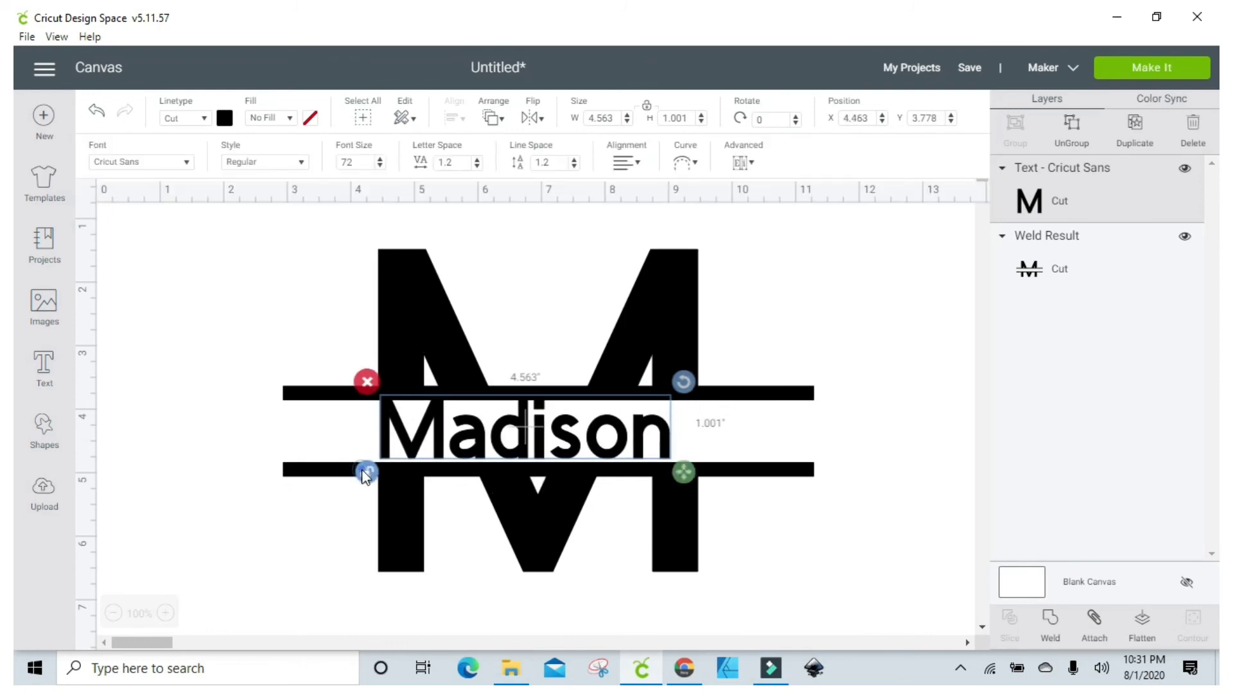
- Resize and center 'Madison' in the gap at about 6.535 × 0.793 in
left_click_drag(685, 474, 831, 482)
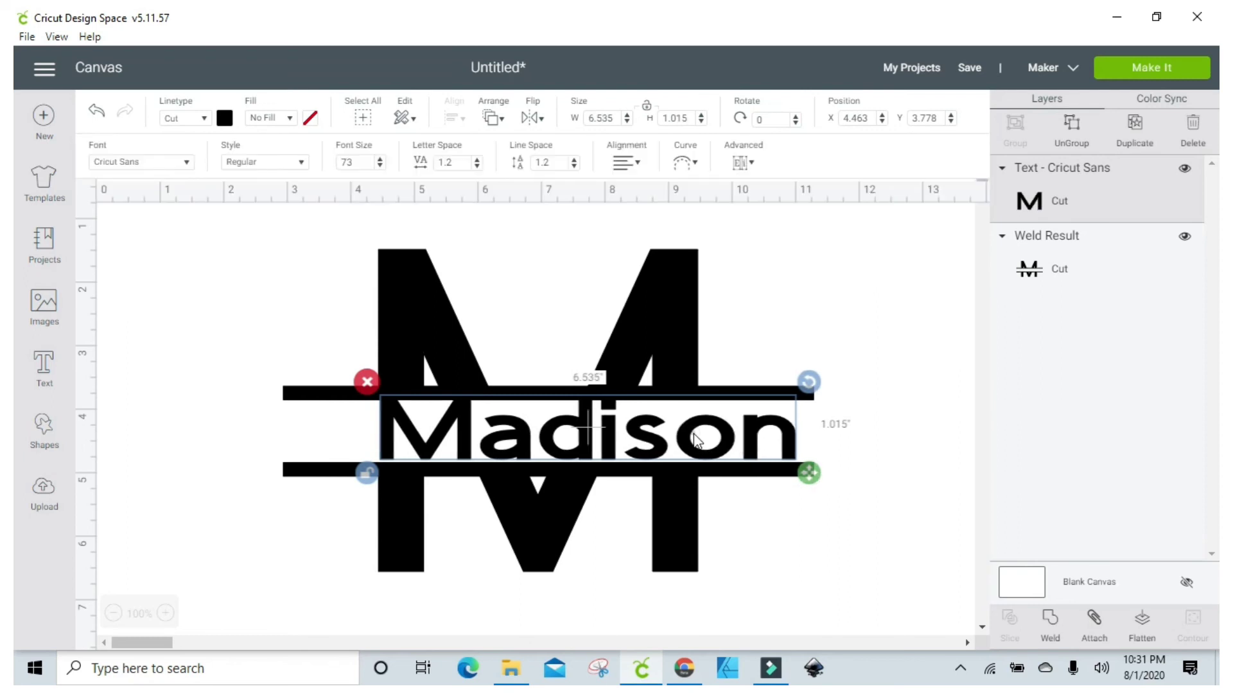
left_click_drag(697, 441, 662, 441)
left_click_drag(774, 473, 774, 466)
left_click_drag(680, 433, 670, 444)
left_click_drag(763, 473, 762, 469)
left_click_drag(678, 433, 673, 437)
left_click(836, 320)
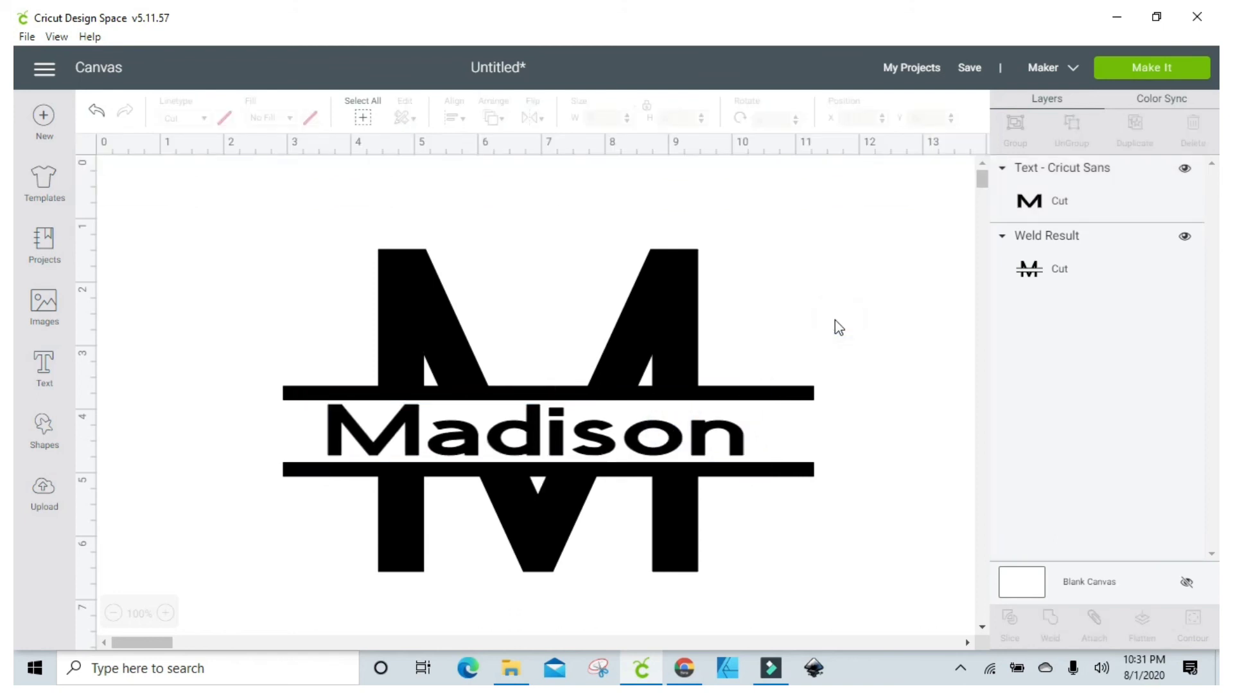